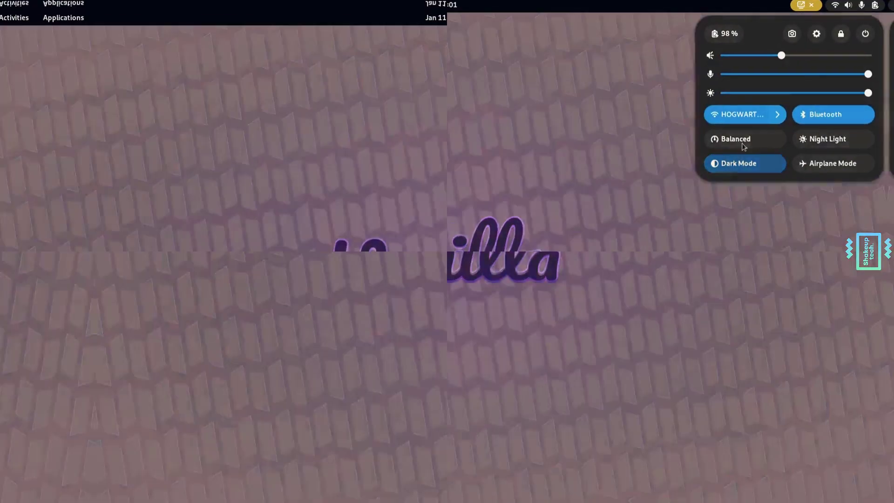
- Browse the app grid and GNOME Software's Play category
key("super")
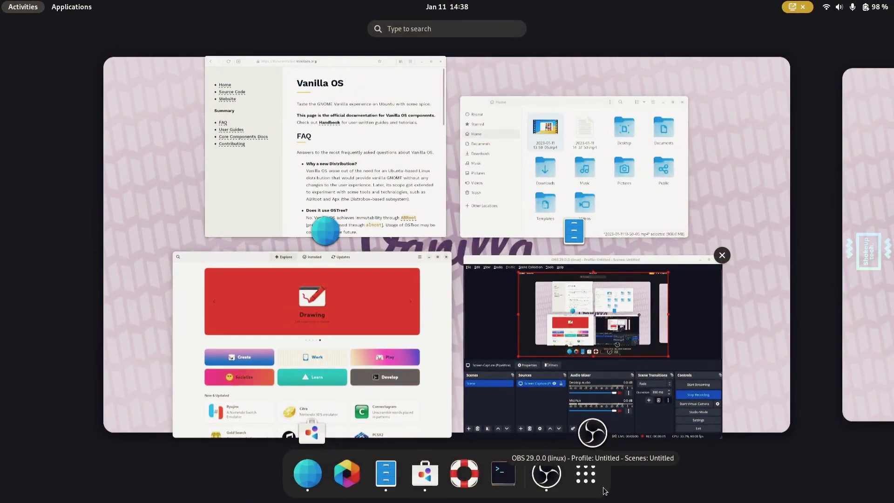
left_click(601, 486)
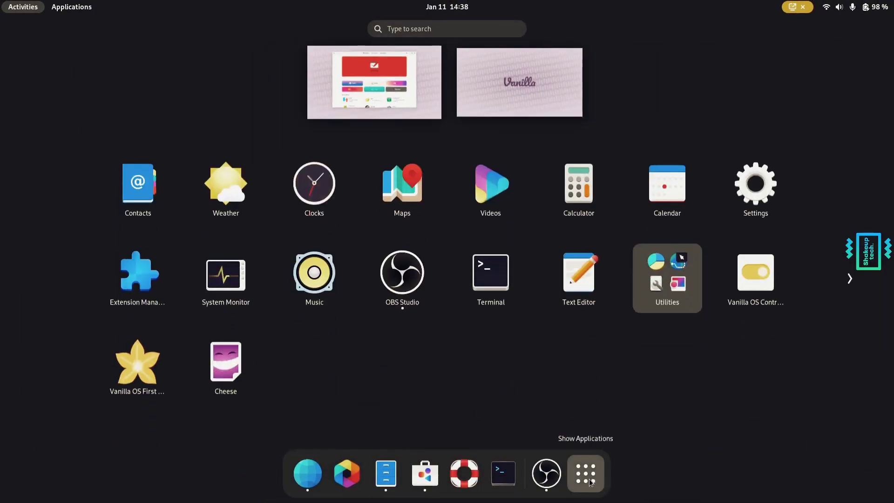
left_click(431, 483)
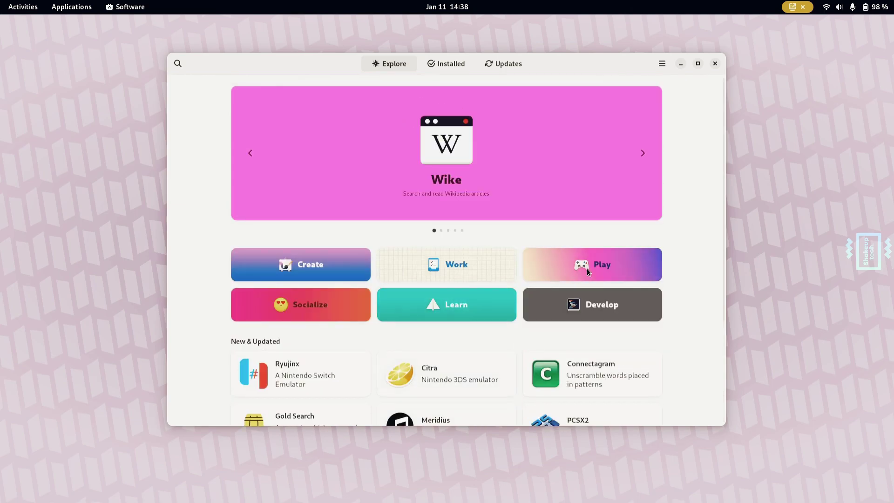
left_click(588, 266)
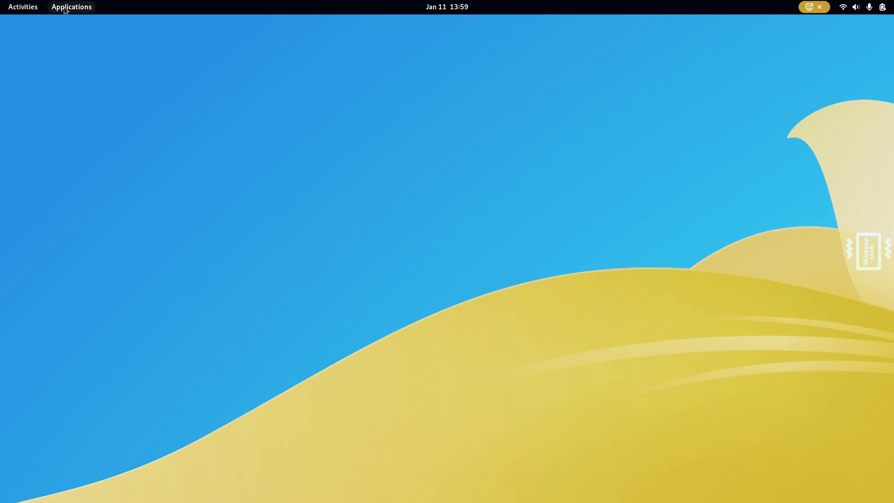
- Launch Vanilla OS First Setup from Applications > Other
left_click(66, 7)
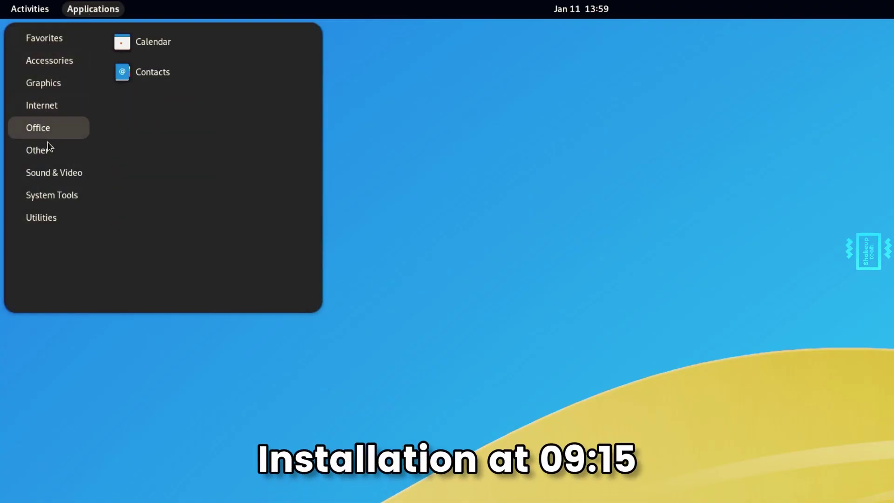
mouse_move(48, 146)
left_click(182, 79)
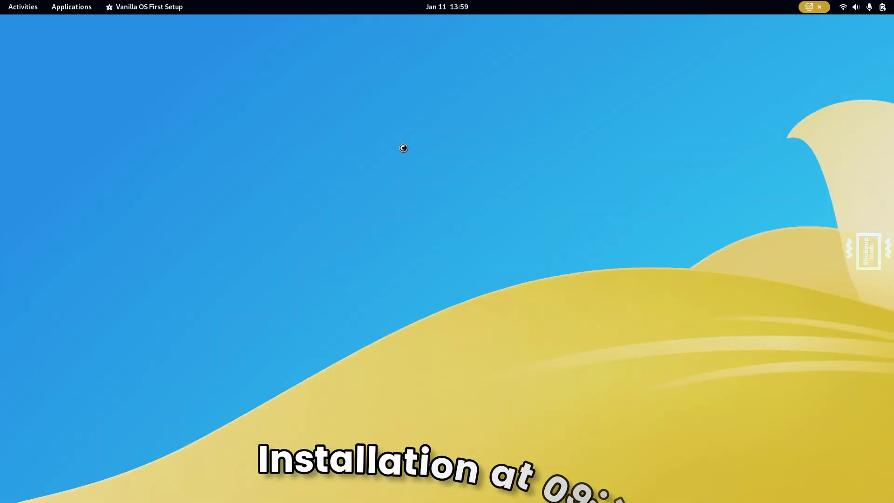
- Start the wizard, keeping the light color scheme and both Flatpak and AppImage
left_click_drag(329, 88, 509, 114)
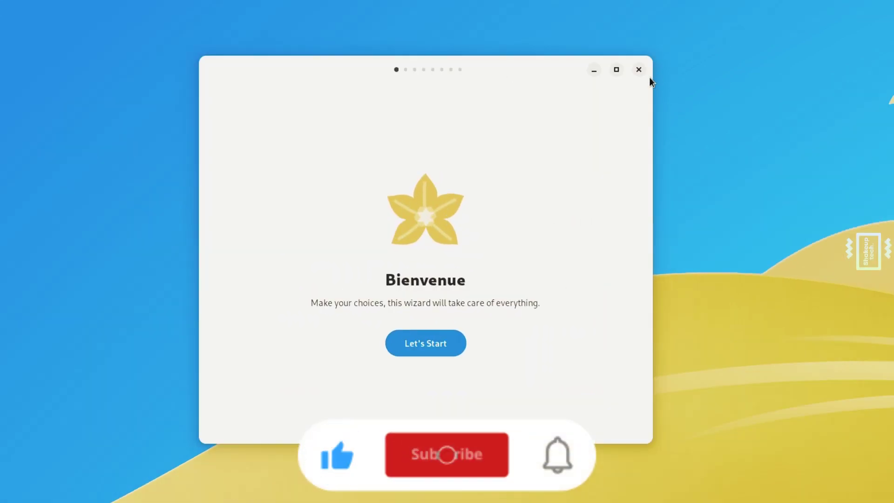
left_click(427, 343)
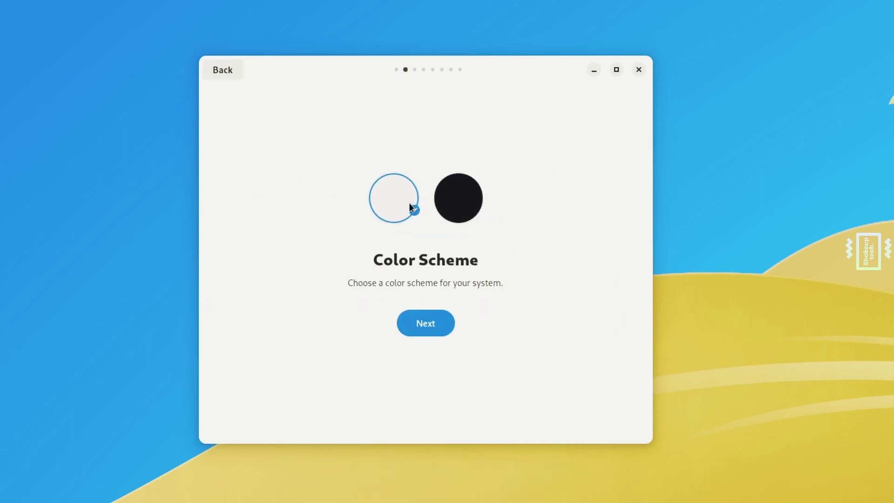
left_click(431, 327)
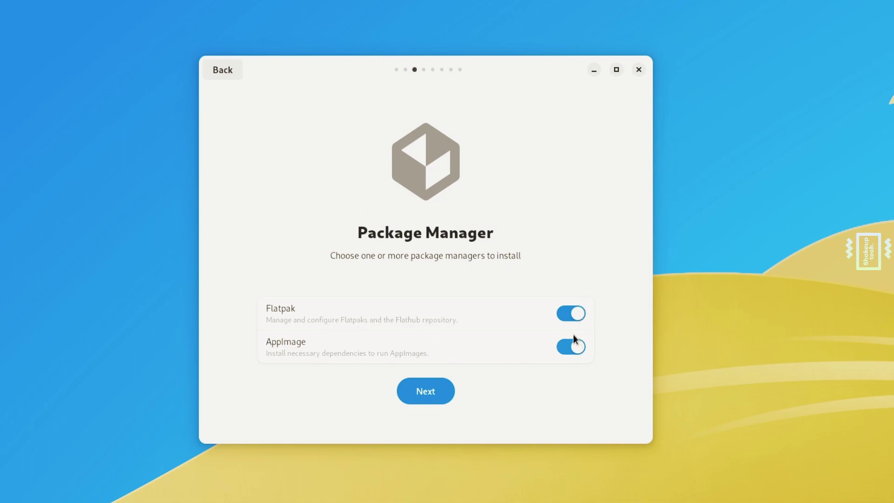
left_click(431, 393)
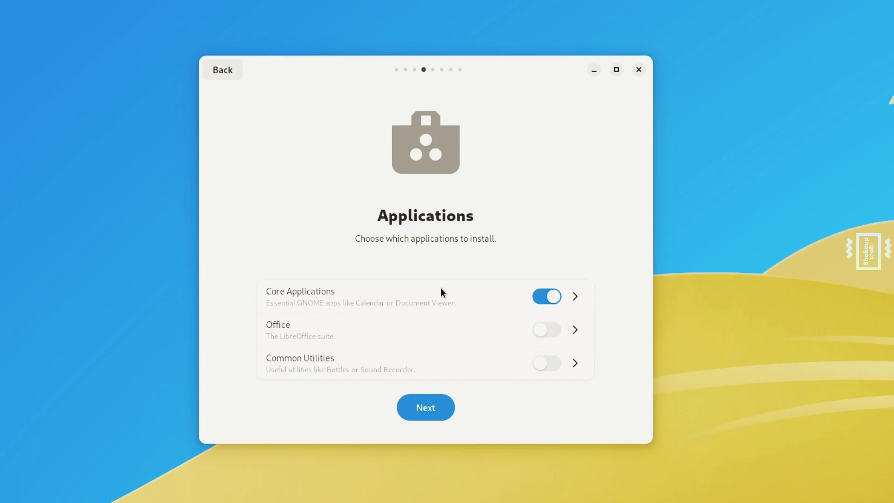
- Review the Office and Utilities lists, keep core apps only, skip codecs, leave Apport off, and apply
left_click(573, 331)
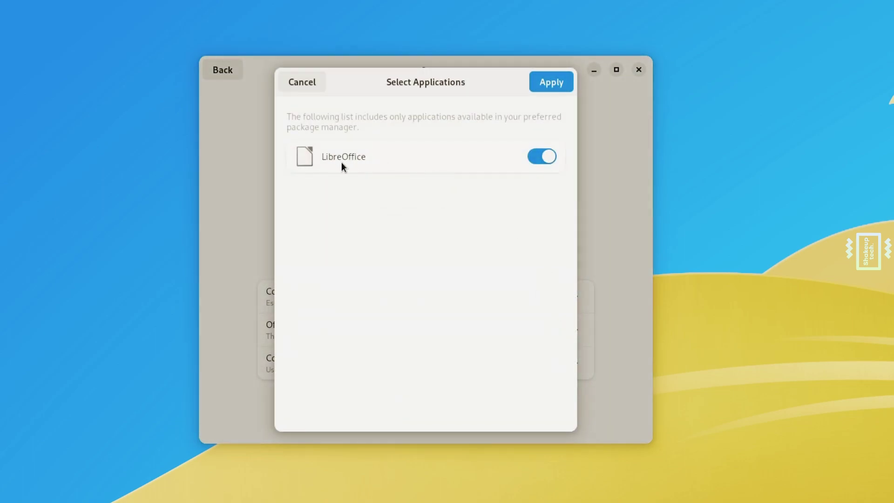
left_click(297, 87)
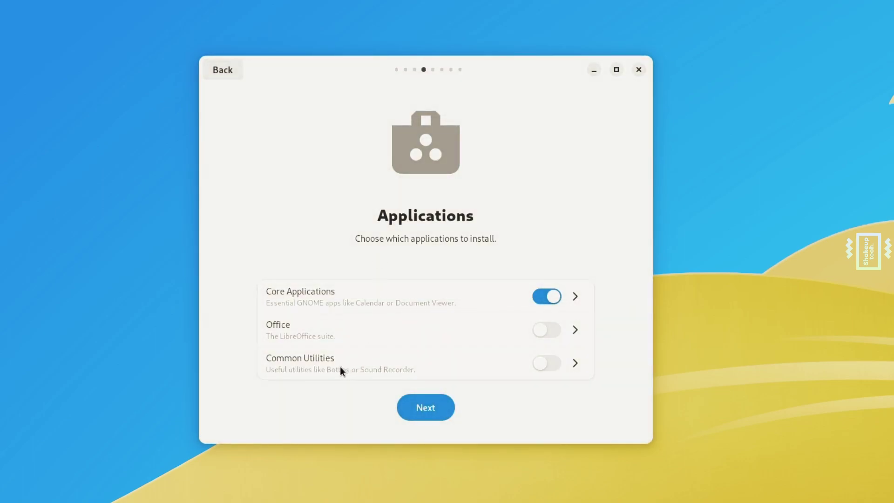
left_click(575, 364)
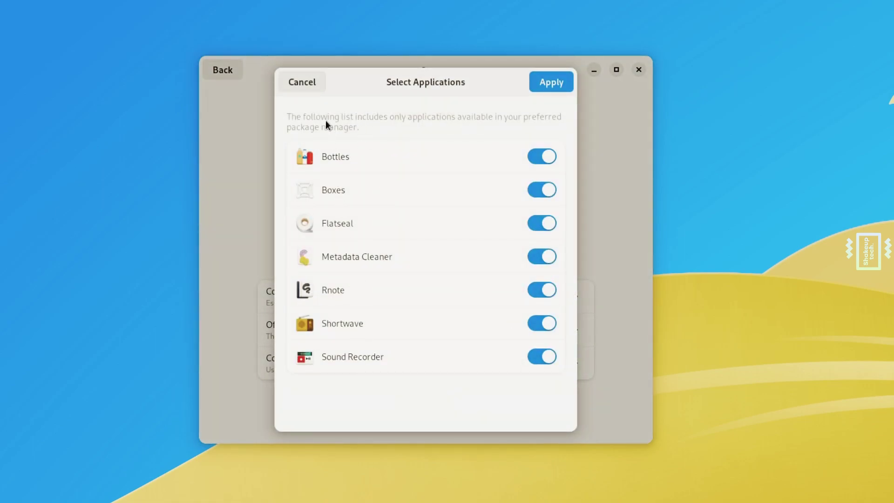
left_click(311, 86)
left_click(418, 412)
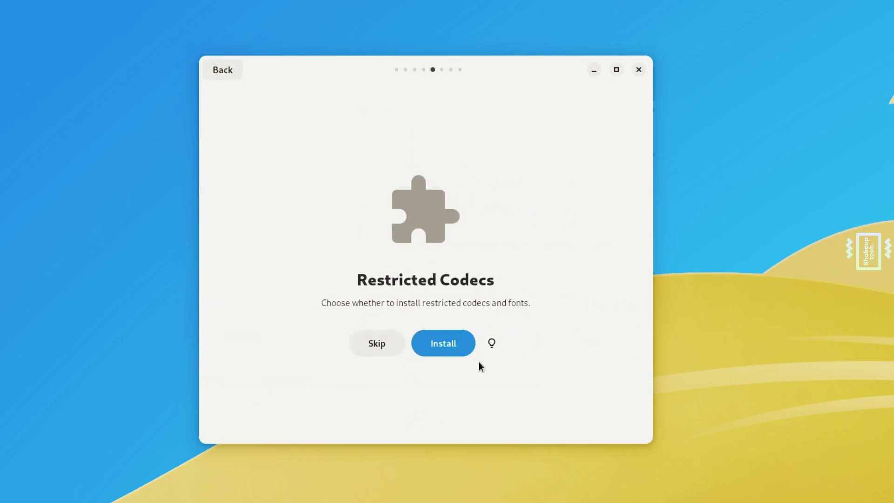
left_click(391, 352)
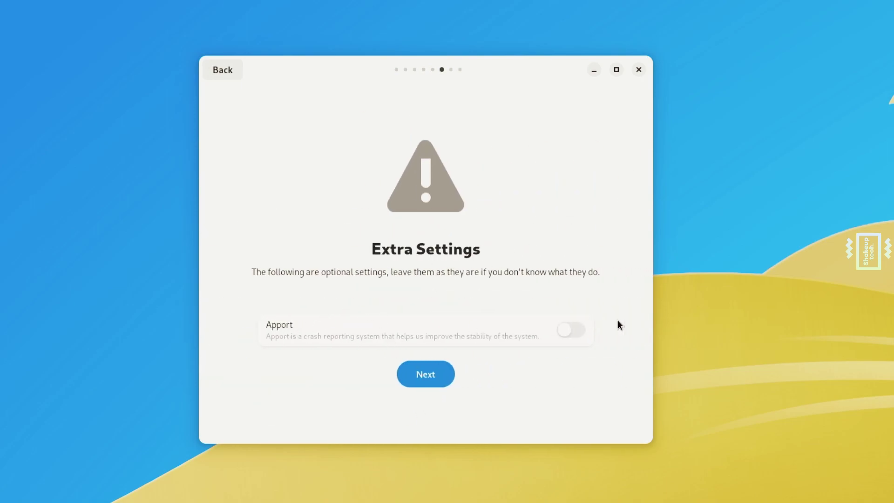
left_click(436, 375)
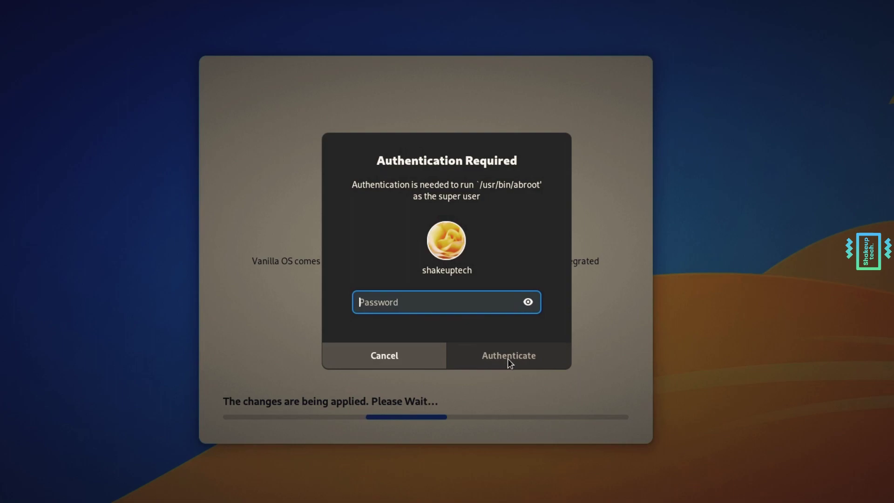
- Cancel the Authentication Required password prompt for /usr/bin/abroot
left_click(415, 356)
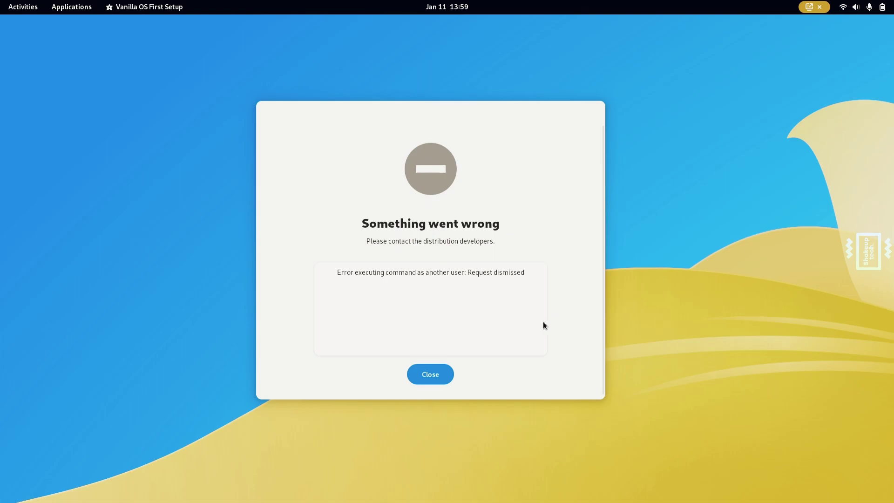
- Close the setup error, then switch the power mode to Power Saver and back to Balanced
left_click(435, 373)
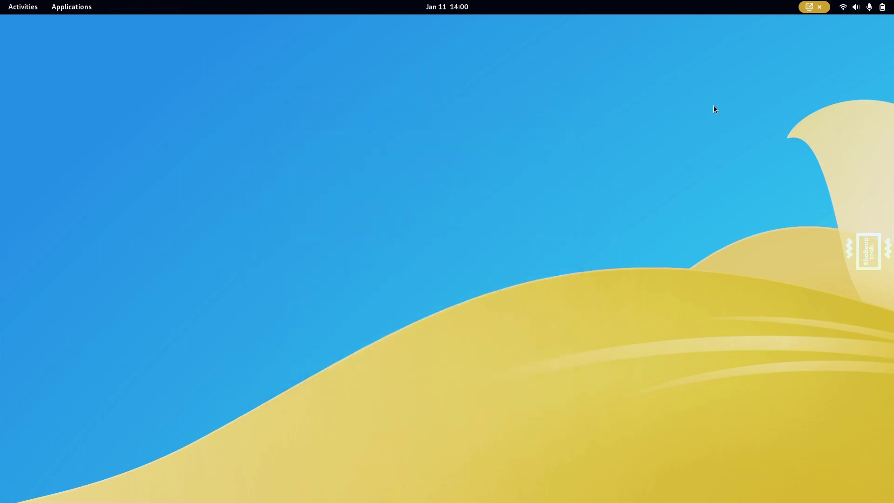
left_click(856, 9)
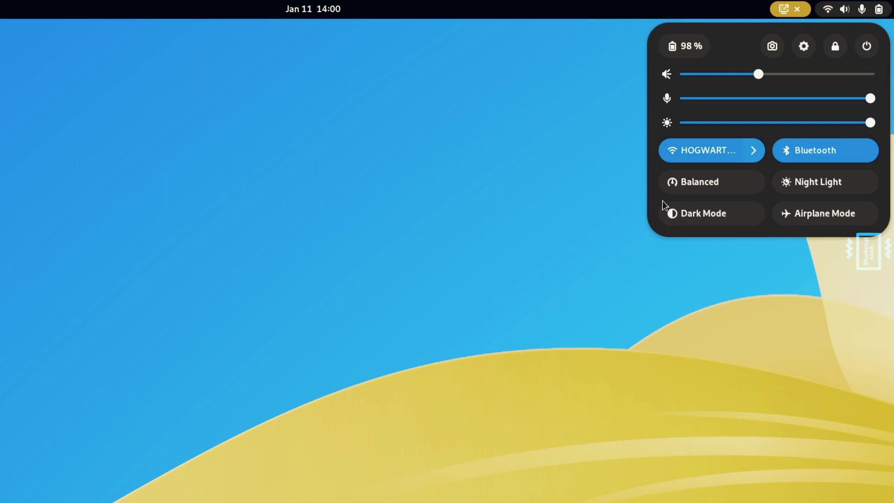
left_click(693, 182)
left_click(716, 183)
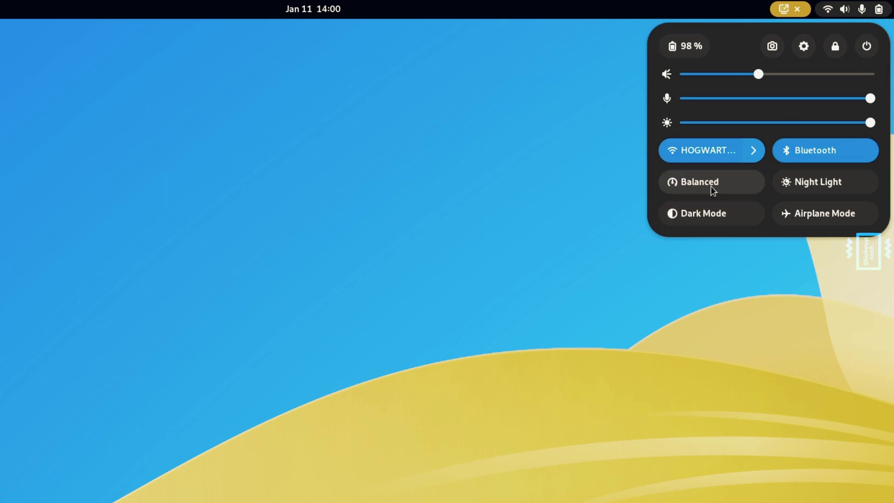
- Toggle Dark Mode on and off twice, leaving it off, then bring up the screenshot tool
left_click(699, 215)
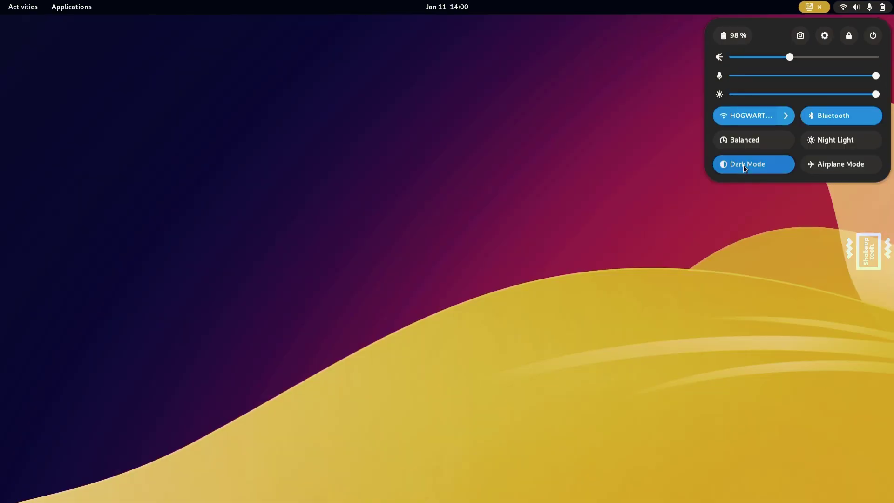
left_click(698, 215)
left_click(743, 165)
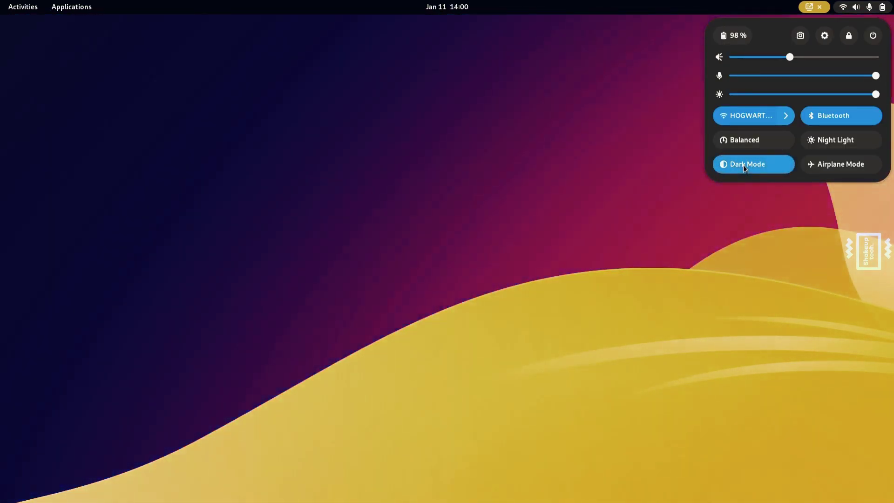
left_click(743, 165)
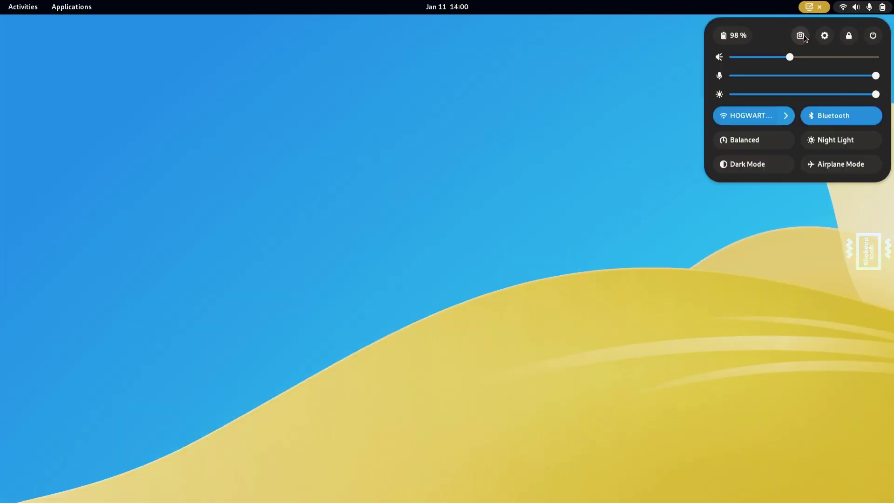
left_click(773, 46)
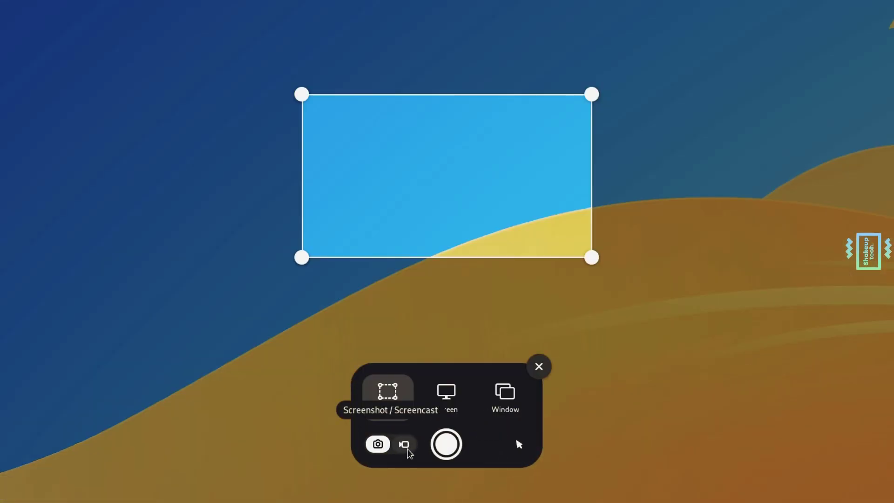
- Switch between screencast and screenshot modes, nudge the capture area up, then close without capturing
left_click(405, 447)
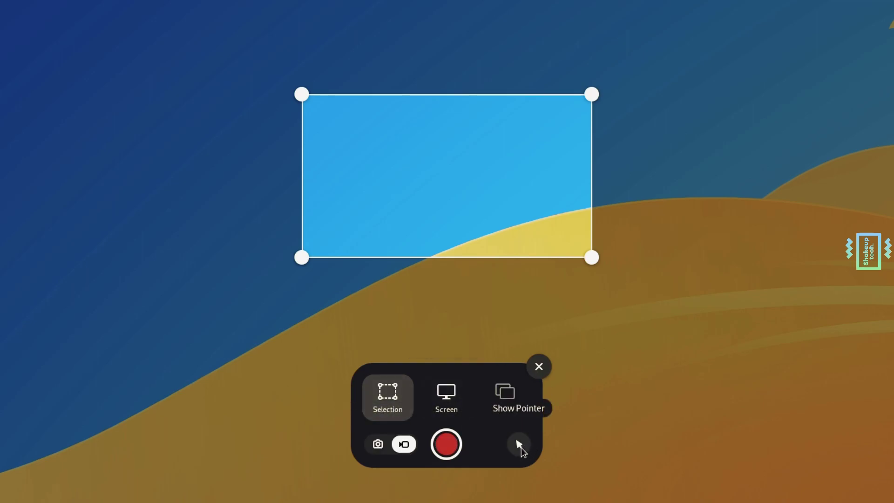
left_click(377, 443)
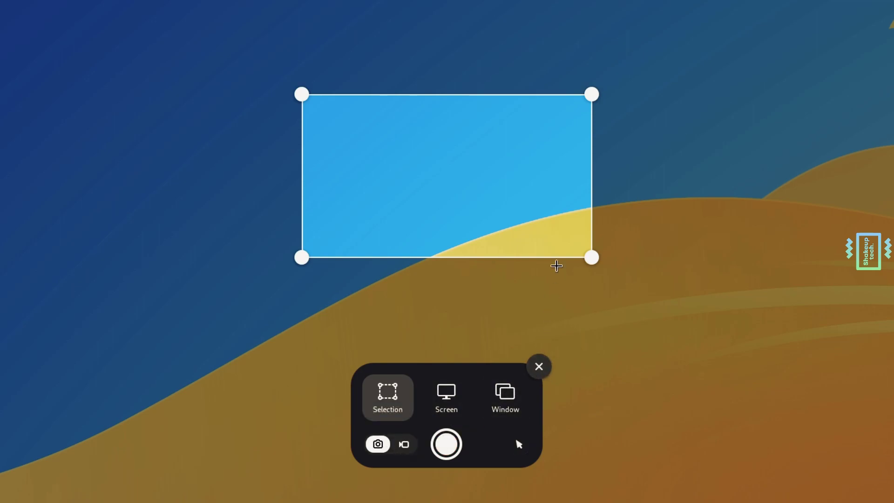
mouse_move(514, 202)
left_mouse_down()
mouse_move(505, 202)
mouse_move(550, 48)
mouse_move(501, 186)
mouse_move(512, 196)
left_mouse_up()
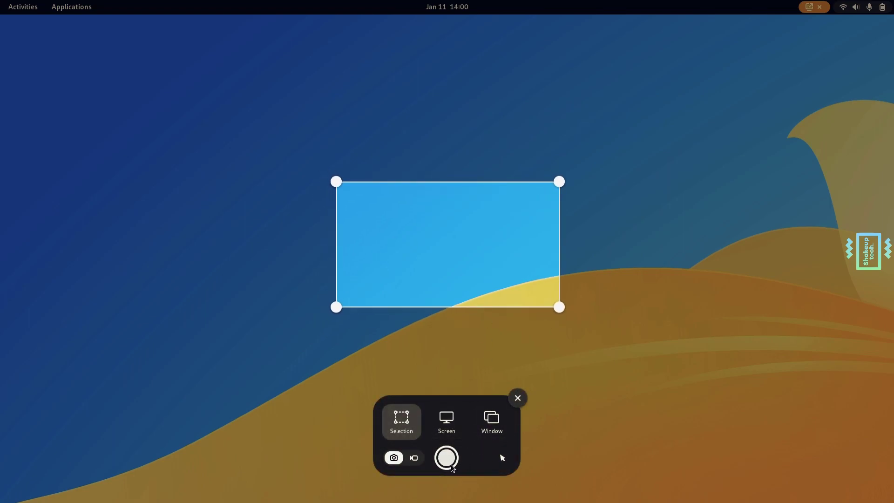
left_click(420, 459)
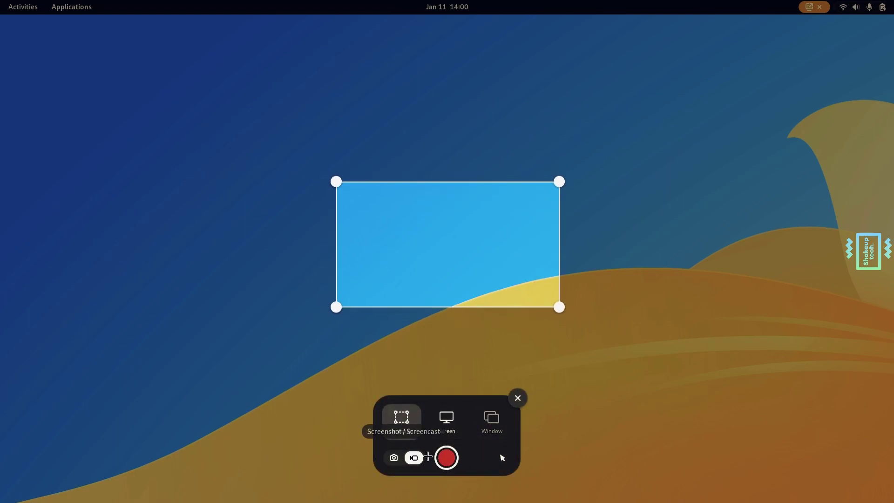
left_click(517, 401)
- Open GNOME Settings, centre its window, and view the Network and Bluetooth pages
left_click(857, 8)
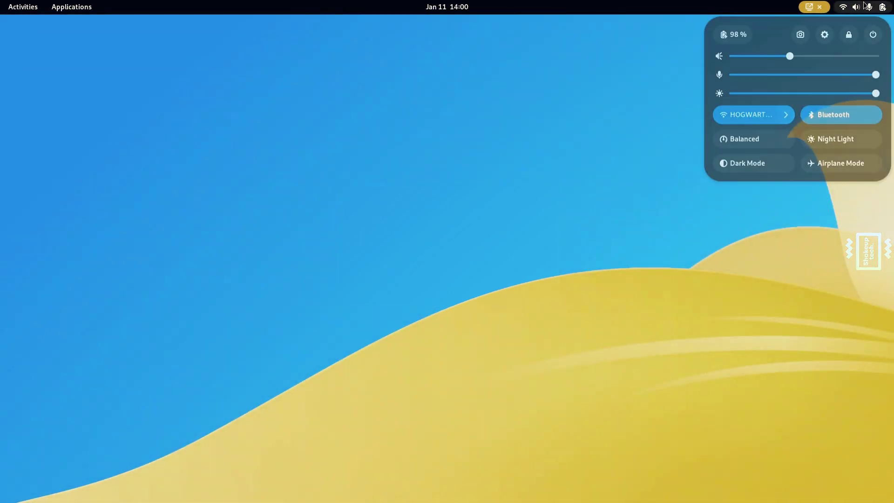
left_click(823, 35)
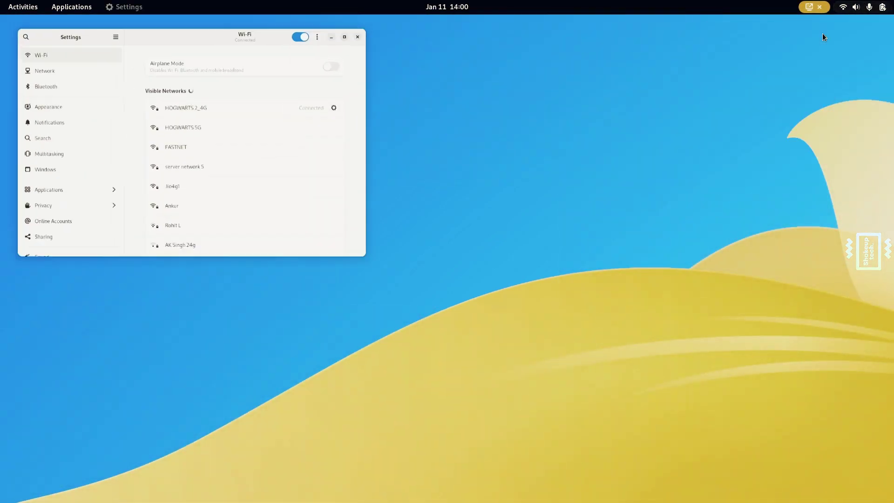
left_click_drag(280, 53, 485, 97)
left_click(295, 139)
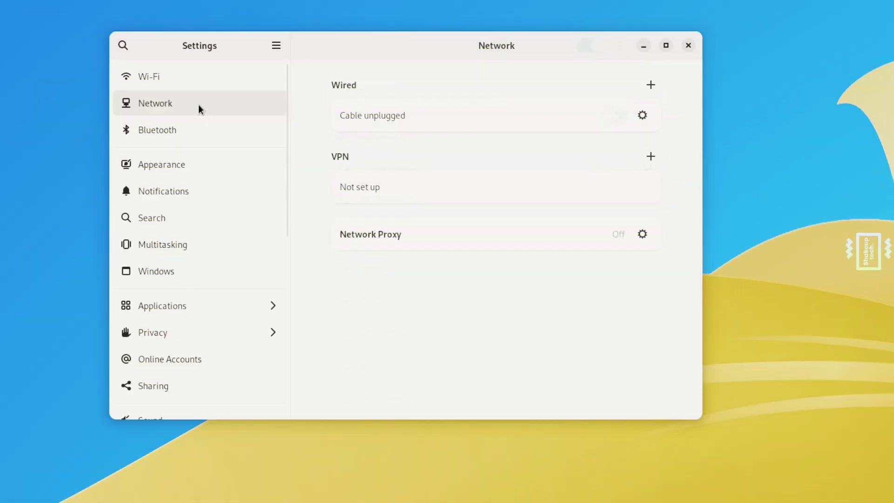
left_click(297, 155)
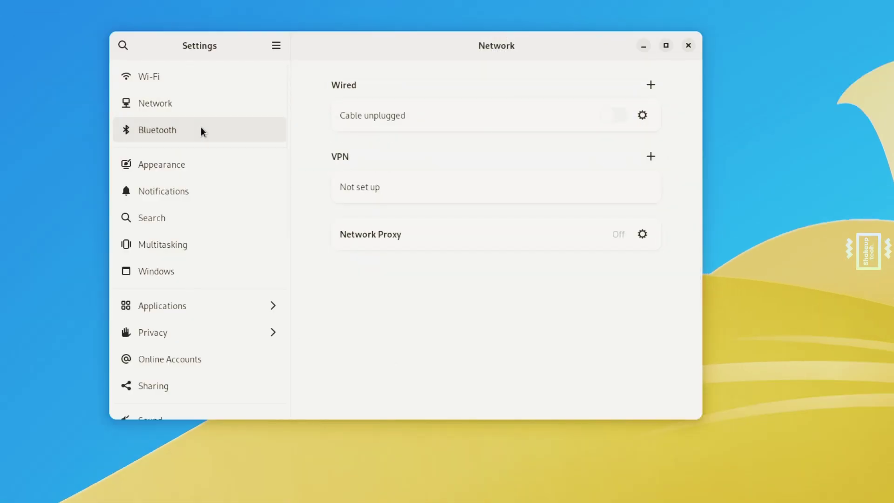
- In Appearance, try the red deer and sunset deer wallpapers, then choose the pink Vanilla pattern
left_click(203, 161)
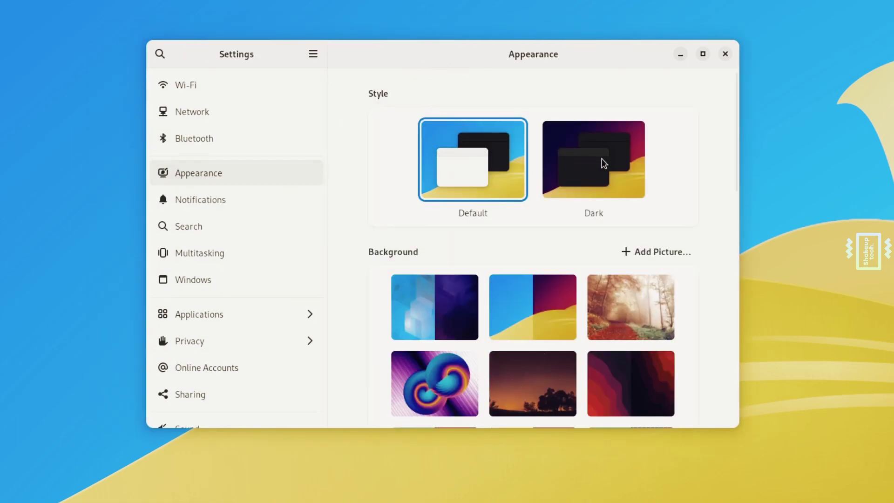
scroll(486, 319, "down", 10)
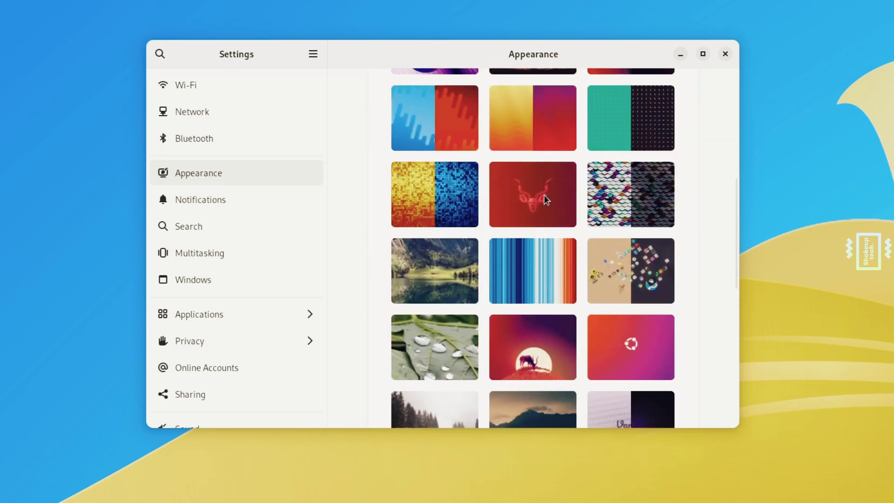
left_click(545, 199)
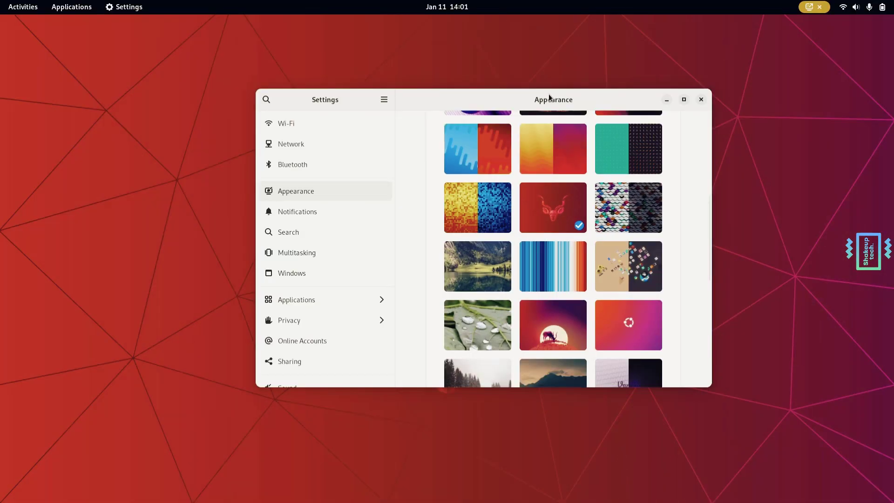
left_click_drag(530, 49, 505, 470)
left_click_drag(531, 418, 525, 93)
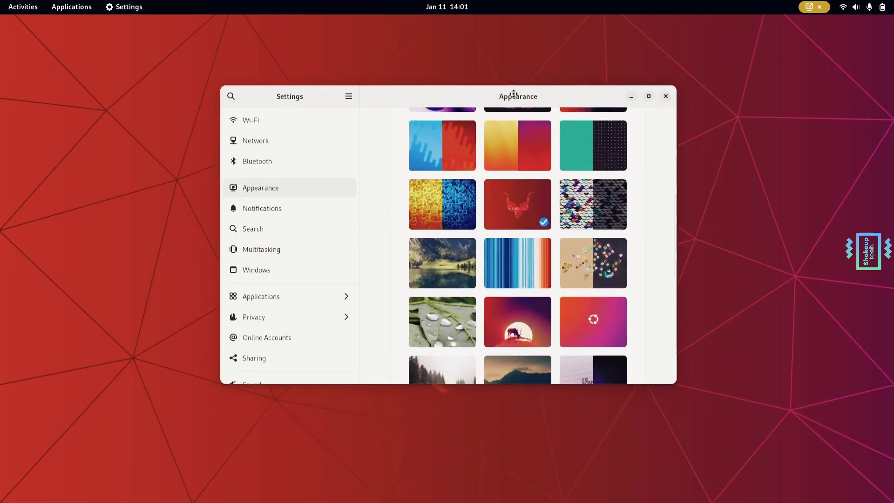
left_click(535, 335)
scroll(540, 287, "down", 5)
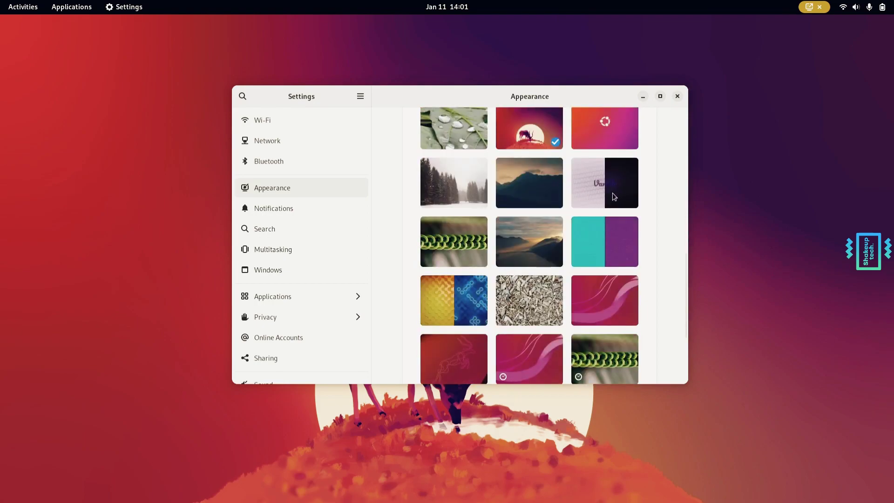
left_click_drag(535, 97, 552, 115)
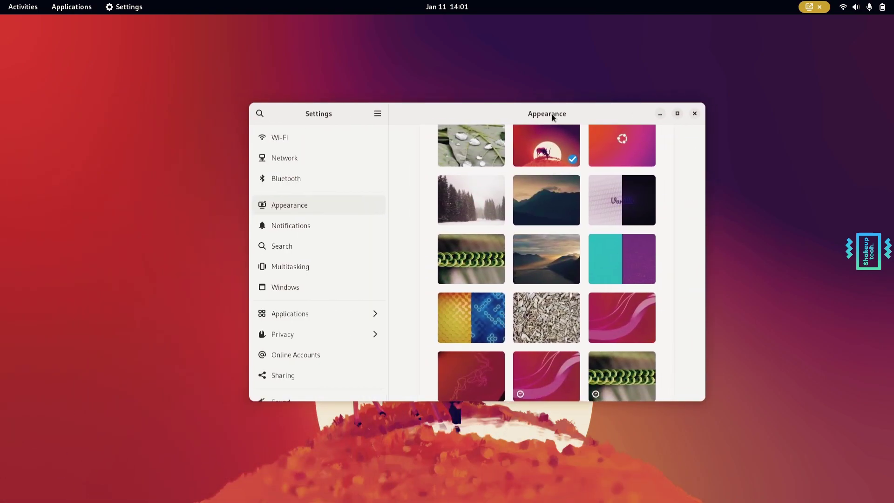
left_click(632, 202)
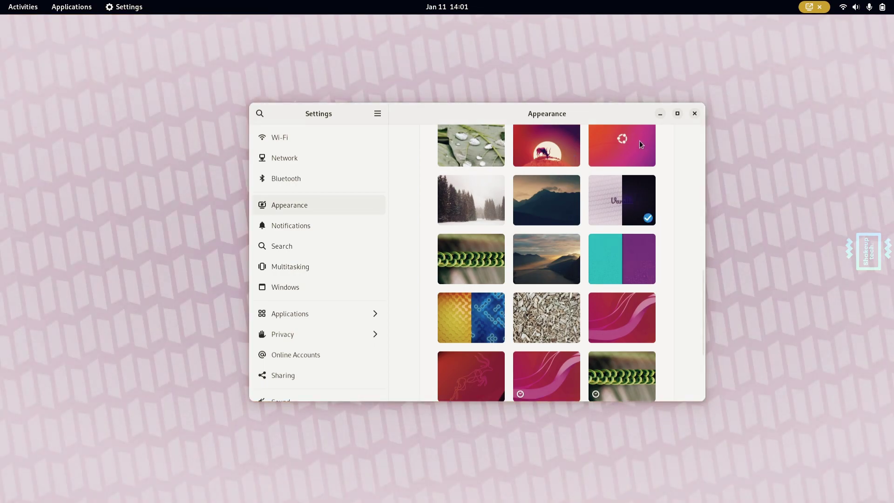
- Minimize Settings and toggle Dark Mode several times, leaving it on for the dark purple wallpaper
left_click(661, 113)
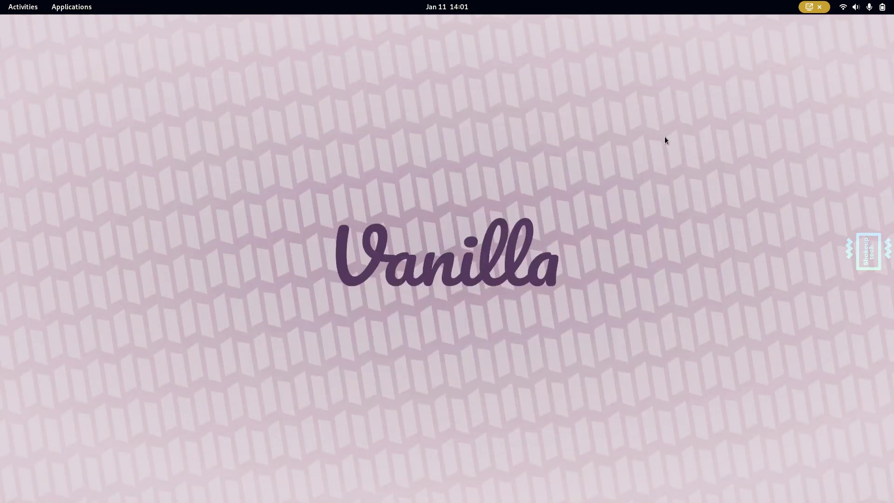
left_click(876, 8)
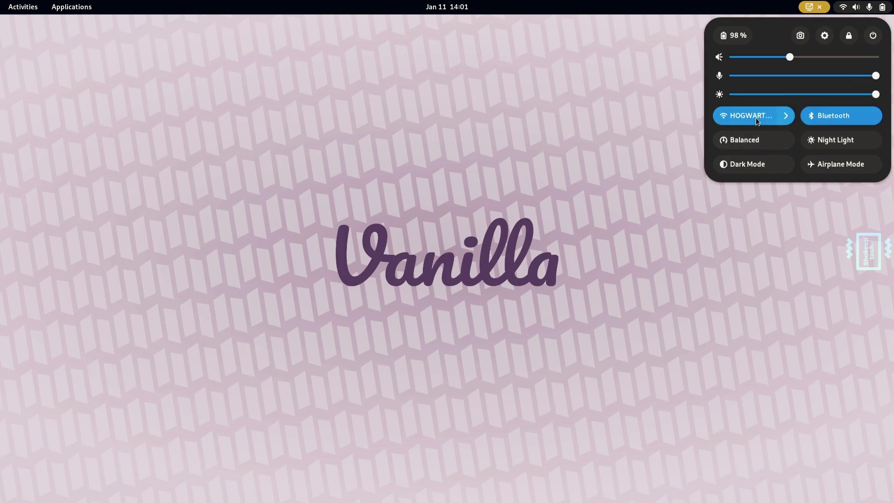
left_click(749, 160)
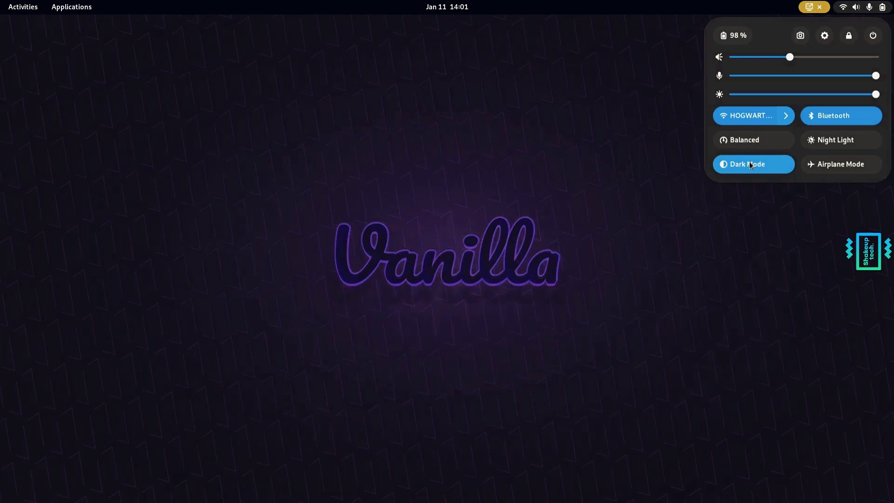
left_click(750, 164)
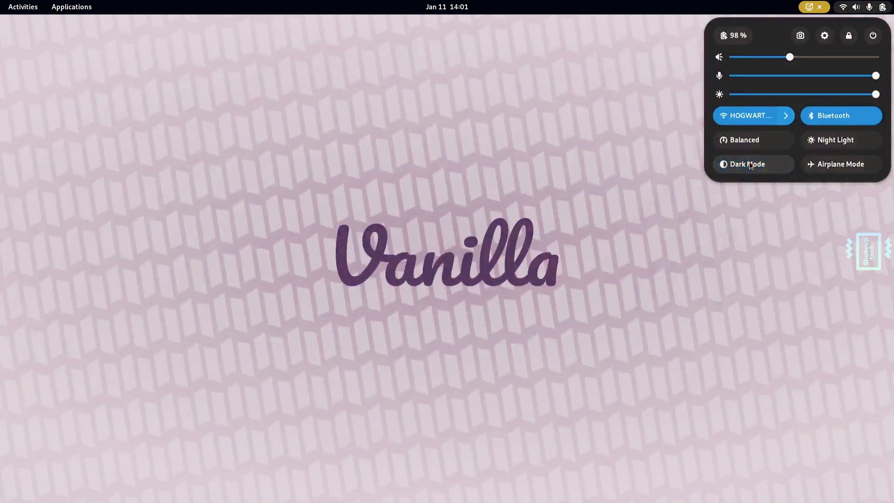
left_click(749, 163)
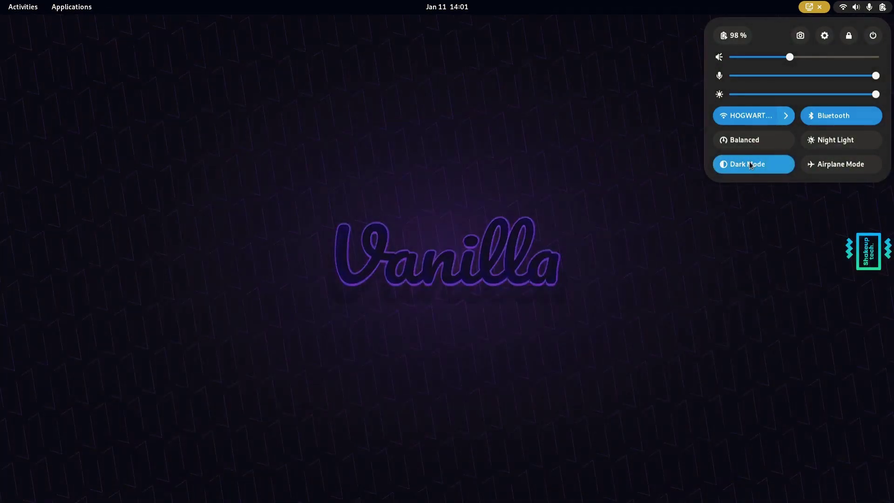
left_click(750, 164)
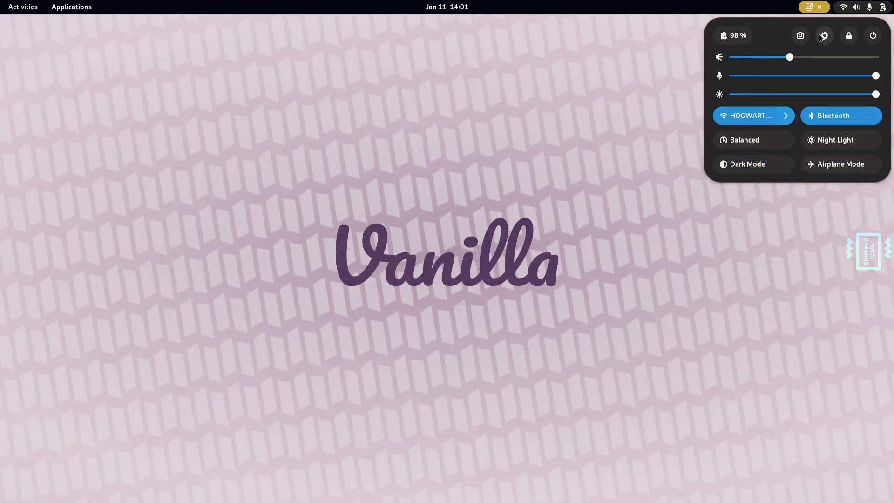
left_click(782, 164)
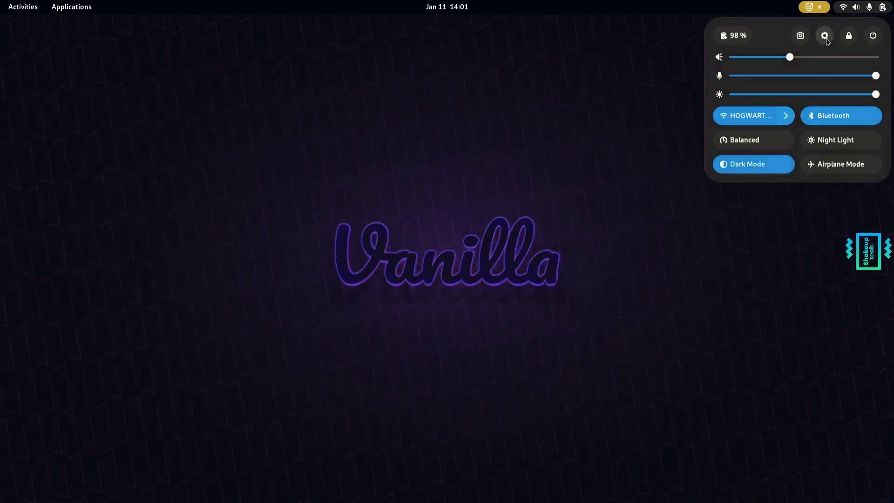
- Reopen Settings, pass through Notifications and Search to Multitasking, scroll its options, then show the overview
left_click(824, 36)
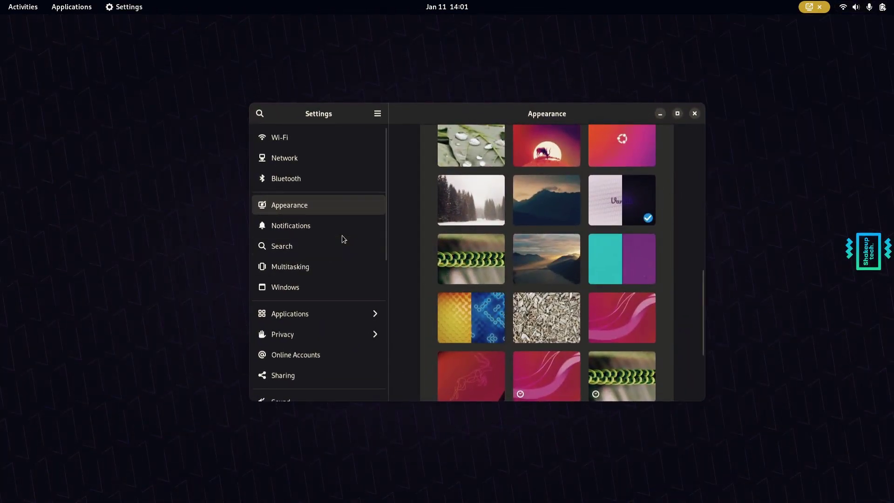
scroll(555, 214, "down", 5)
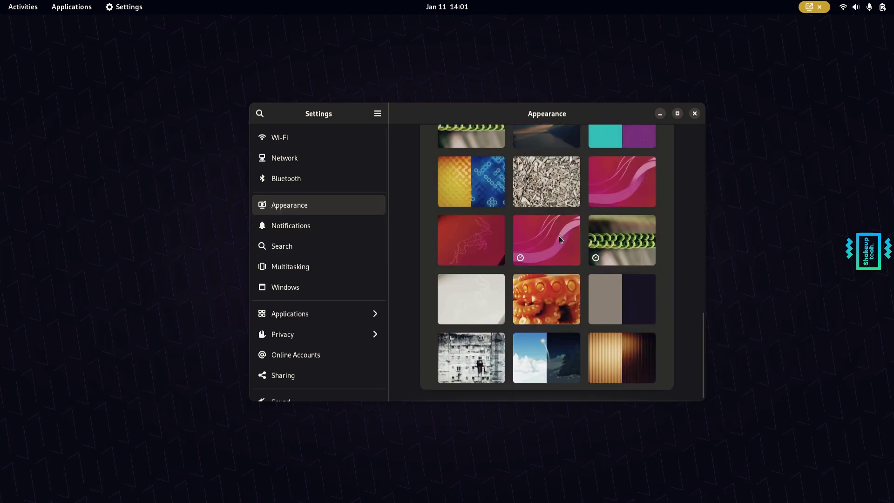
left_click(309, 228)
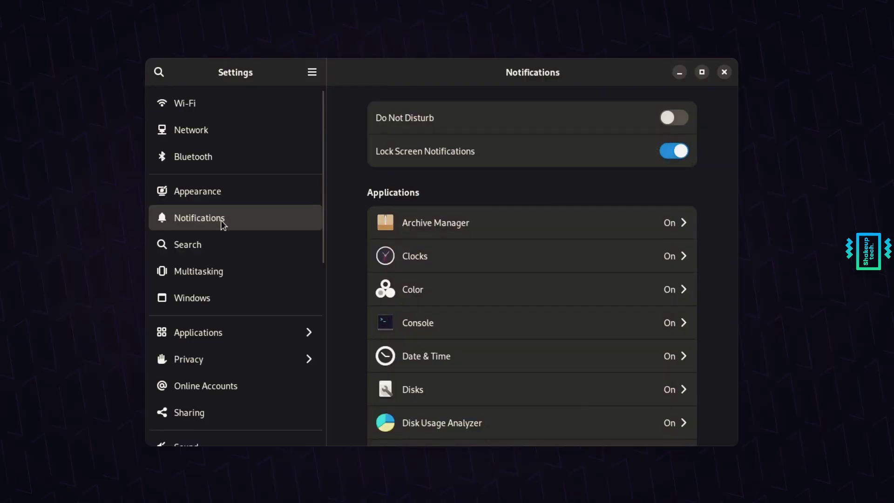
left_click(227, 248)
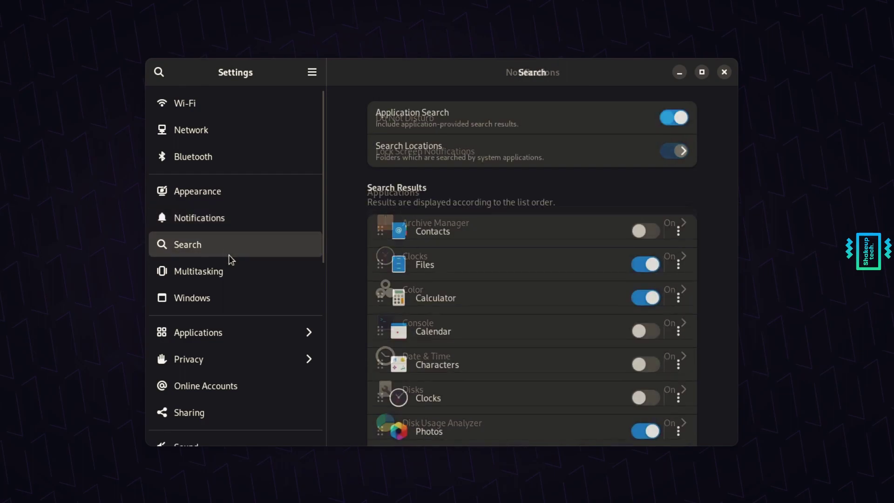
left_click(232, 282)
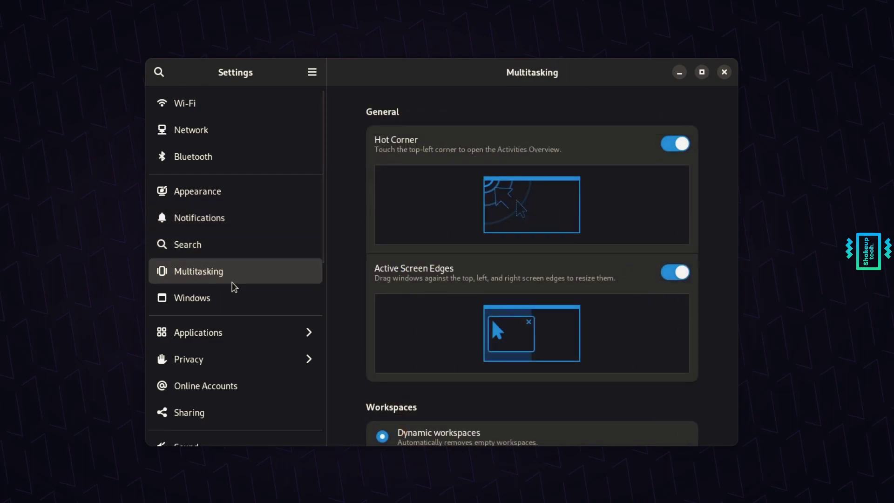
scroll(583, 303, "down", 10)
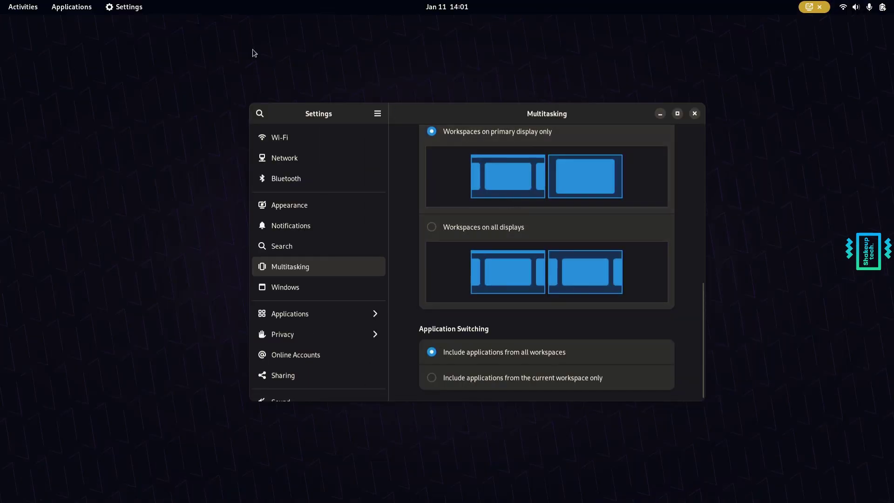
left_click(15, 5)
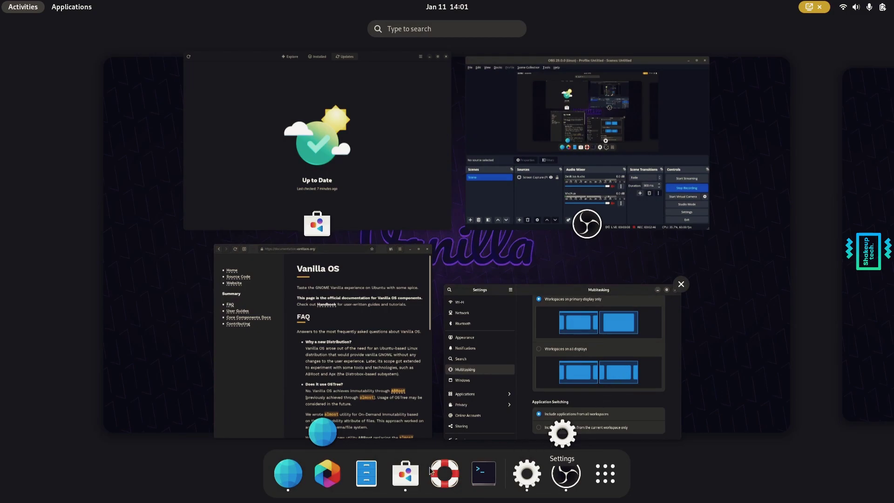
- Toggle the app grid twice, then visit the empty next workspace and return
left_click(608, 482)
left_click(607, 482)
left_click(607, 482)
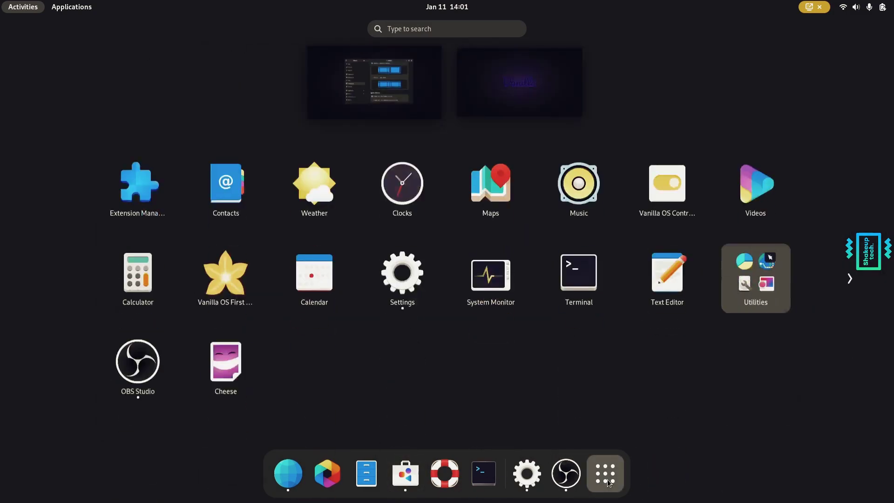
left_click(608, 482)
left_click(869, 269)
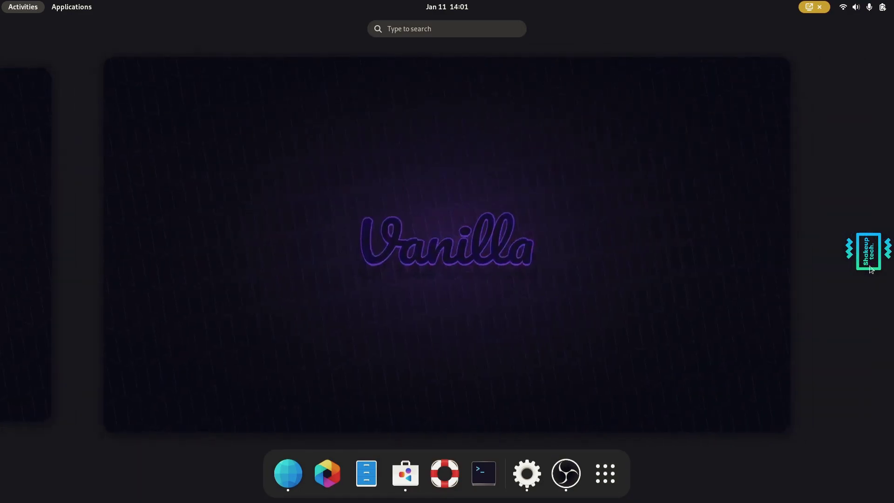
left_click(24, 274)
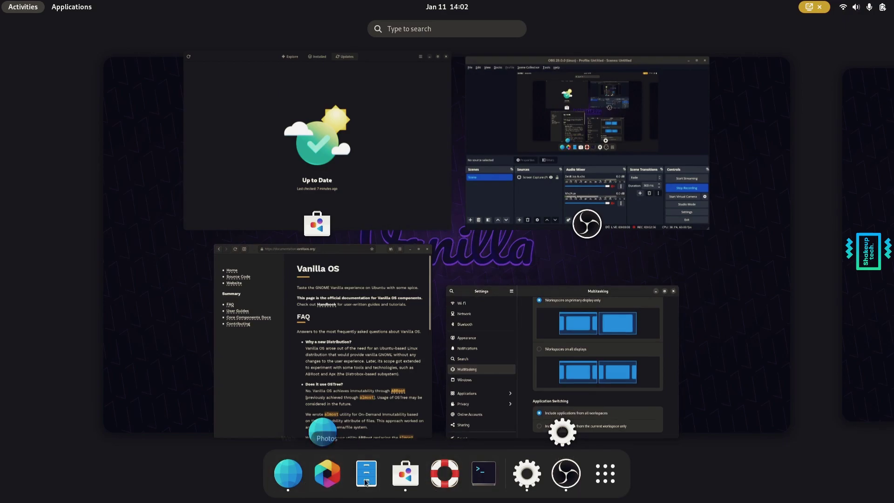
- Bring the Settings window forward and toggle the Activities overview with Super
left_click(528, 478)
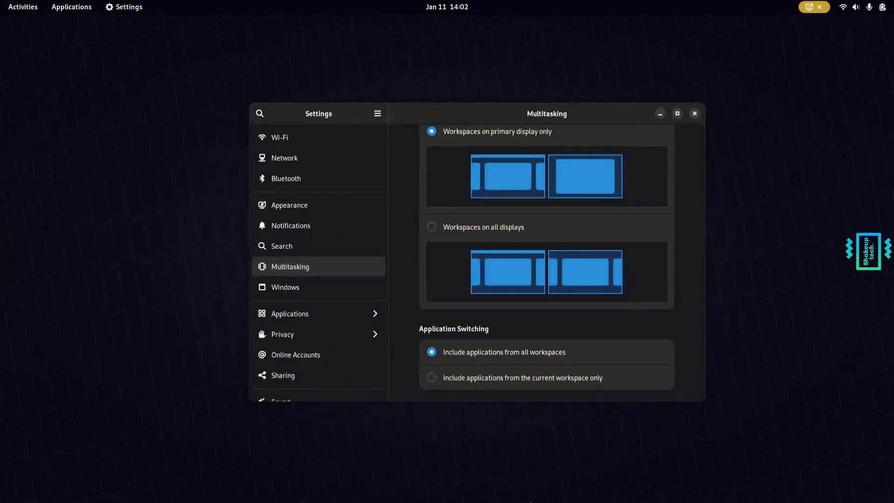
key("super")
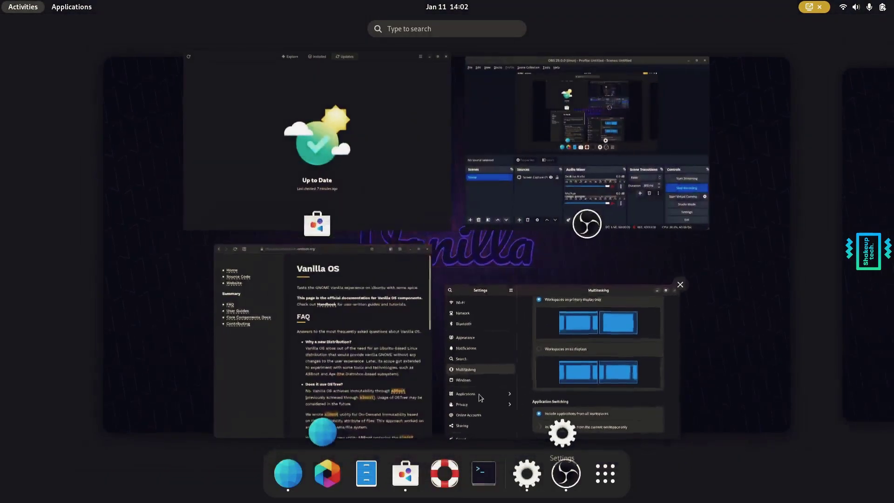
key("super")
key("super")
key("super")
key("super")
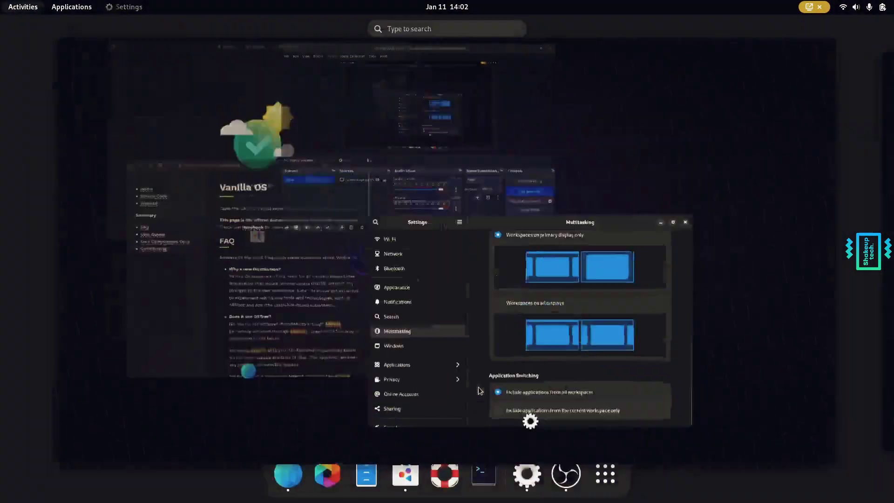
key("super")
key("super")
key("super")
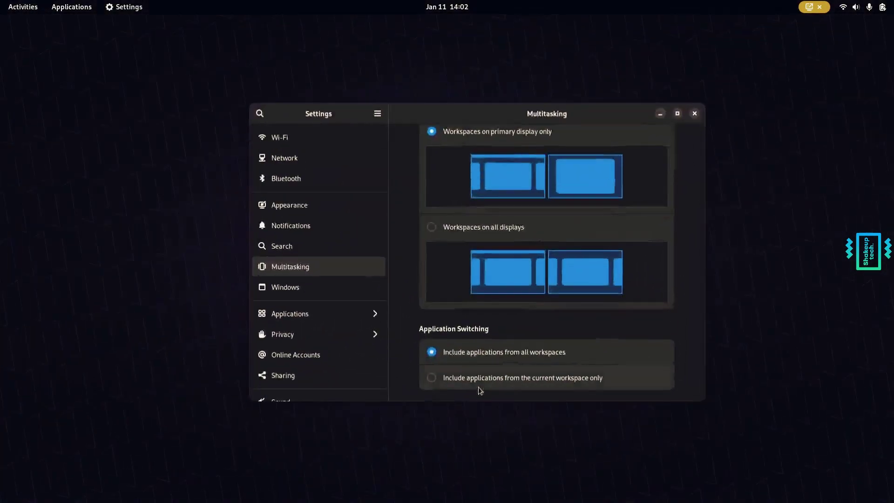
- Turn Dark Mode off, then open the Windows settings page and scroll to Behaviour
left_click(861, 6)
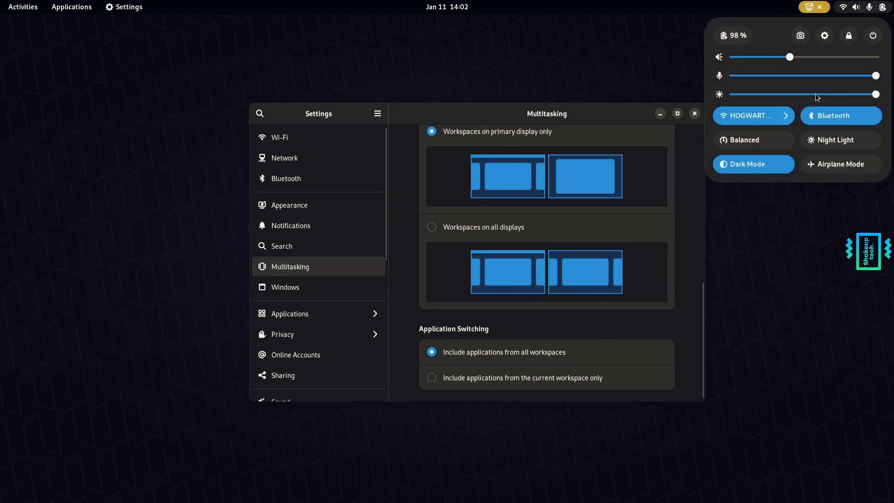
left_click(743, 166)
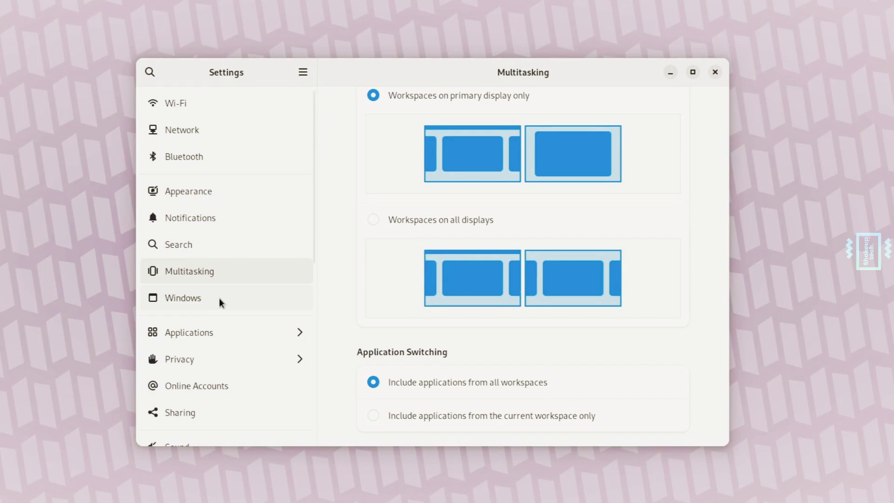
left_click(232, 299)
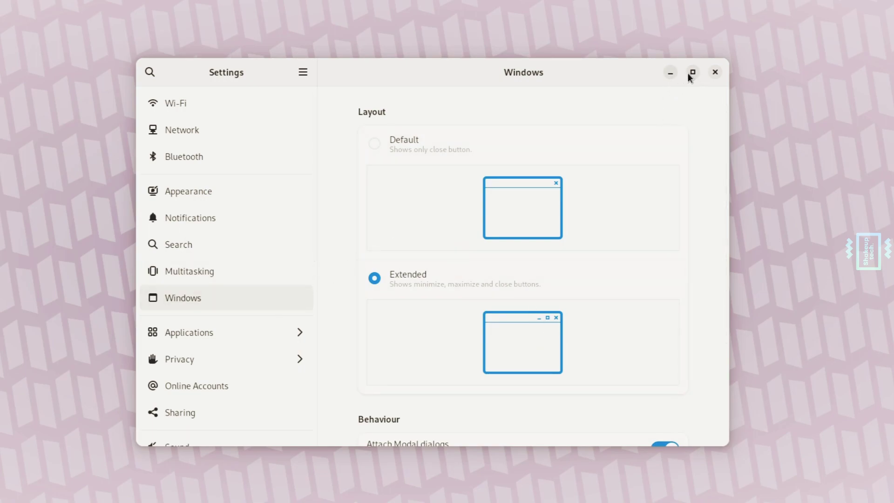
scroll(502, 302, "down", 5)
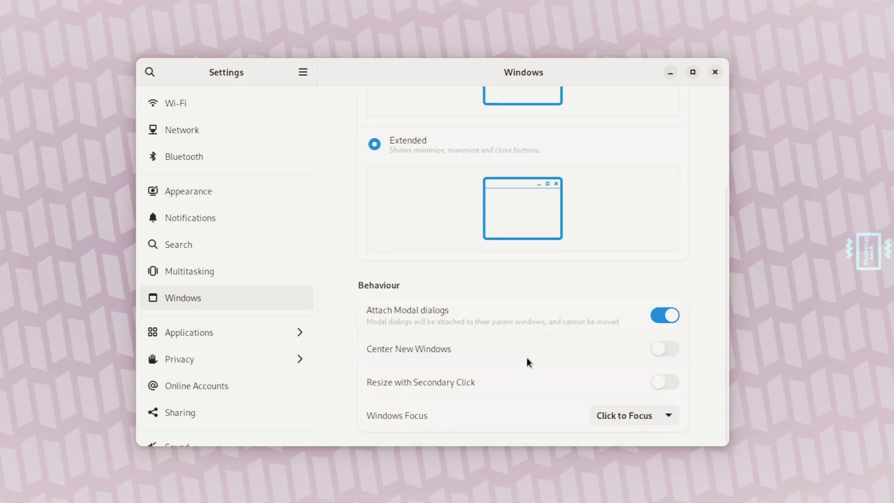
- Browse the Applications and Displays pages, ending on Power with battery at 98% and Balanced mode
left_click(250, 340)
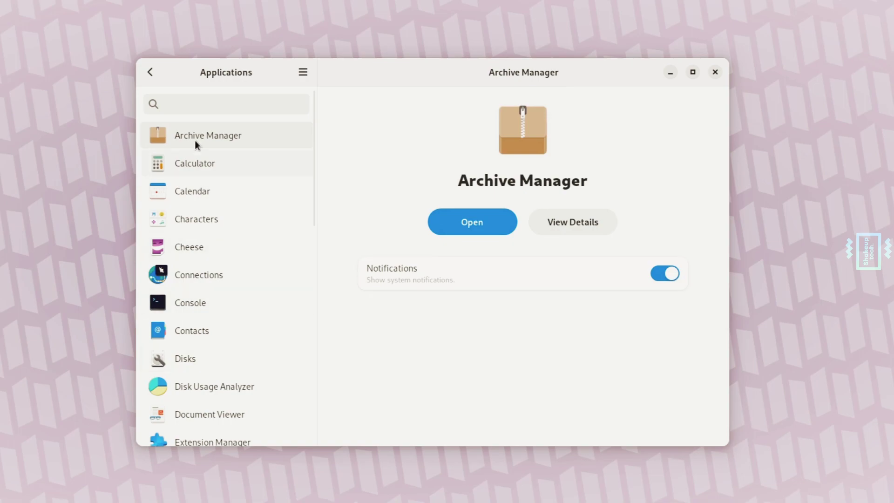
left_click(150, 71)
scroll(216, 286, "down", 10)
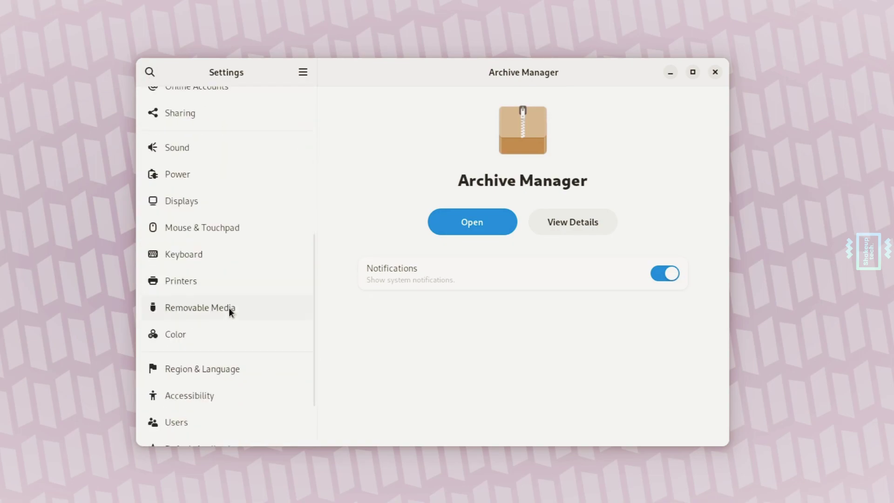
left_click(196, 202)
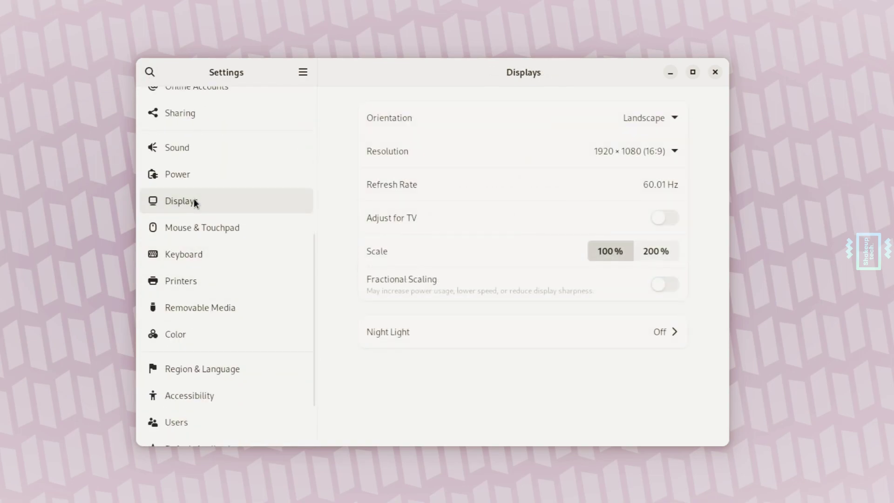
left_click(210, 178)
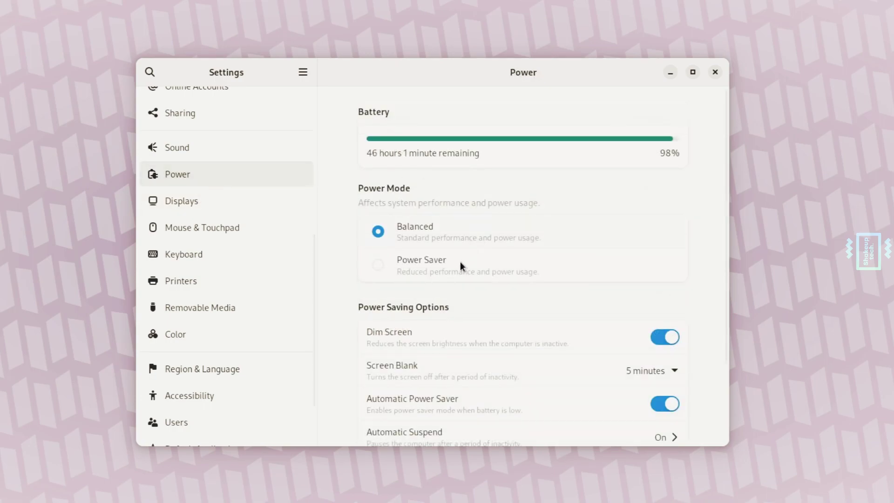
scroll(450, 285, "down", 5)
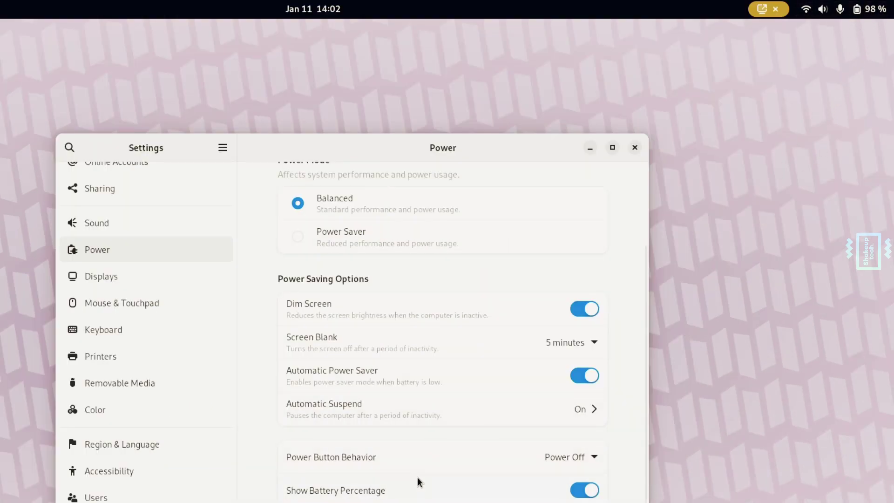
scroll(417, 477, "up", 3)
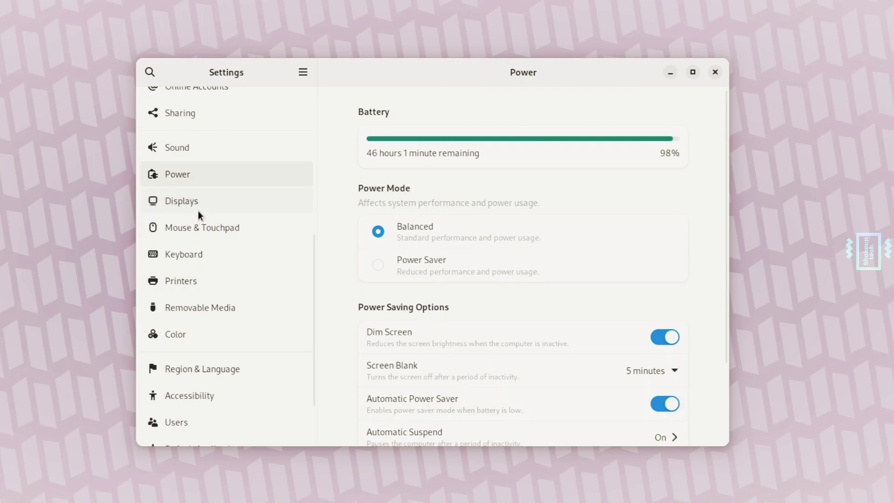
- Review the Users account page, then open Date & Time
scroll(200, 325, "down", 3)
left_click(210, 349)
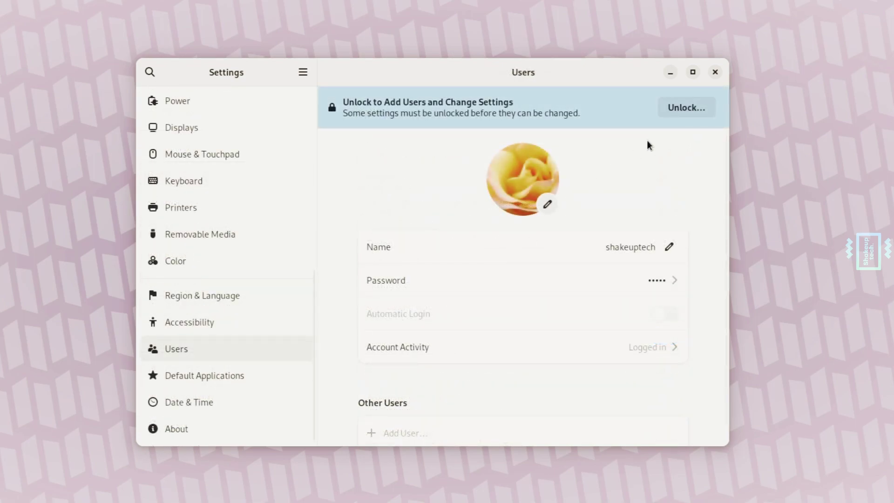
scroll(536, 202, "down", 1)
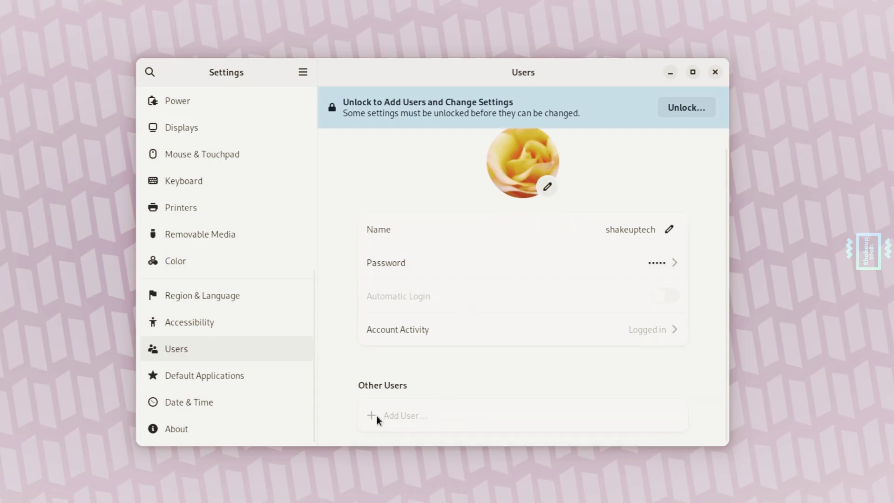
scroll(416, 321, "up", 1)
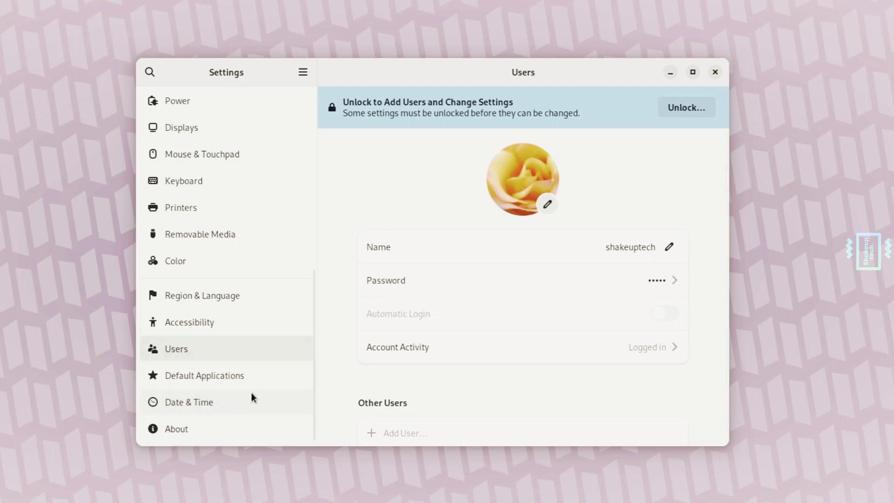
left_click(243, 405)
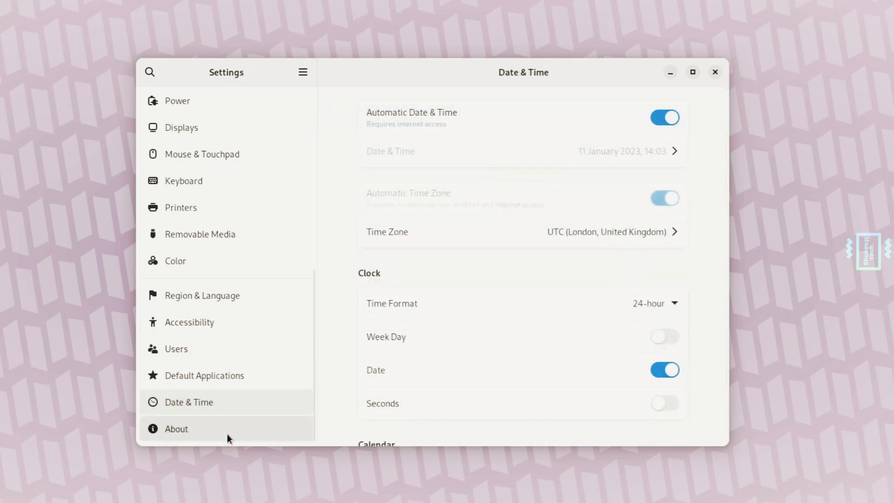
- Scroll through the About page: VanillaOS 22.10, 64-bit, Wayland, 8.0 GiB, AMD Ryzen 5 2500U
left_click(227, 434)
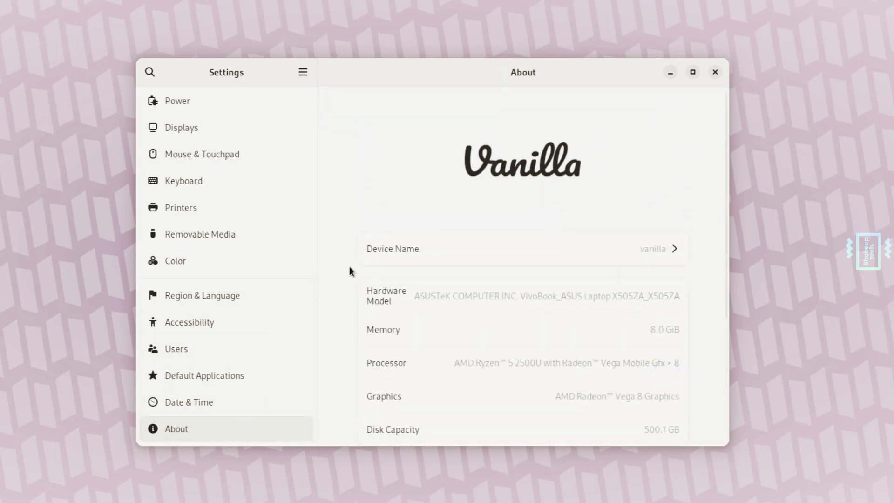
scroll(668, 342, "down", 5)
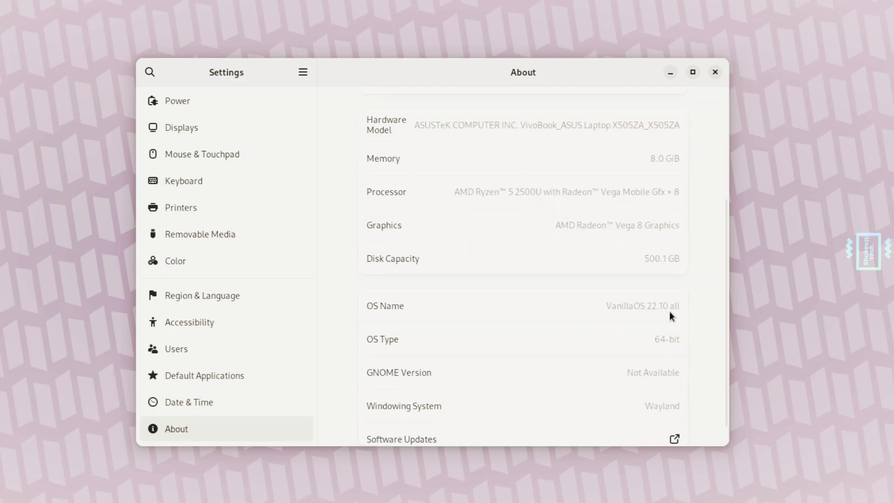
scroll(689, 315, "down", 1)
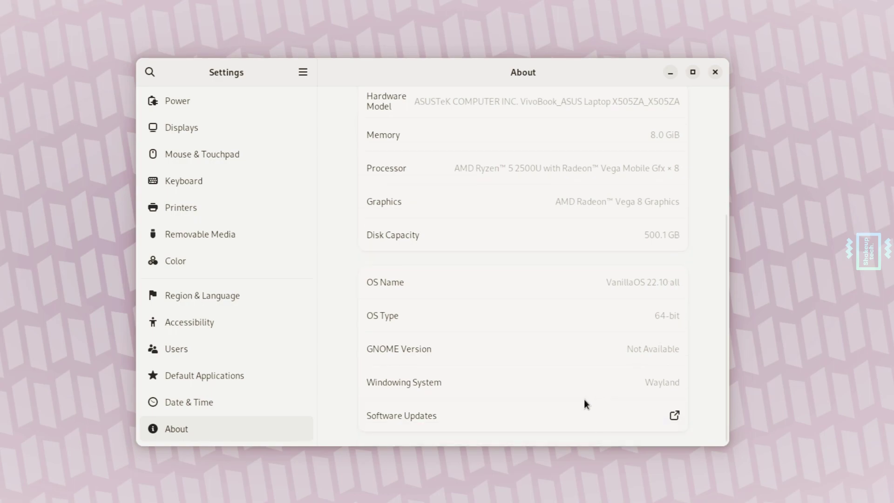
scroll(602, 395, "up", 6)
scroll(605, 391, "down", 6)
scroll(670, 321, "up", 6)
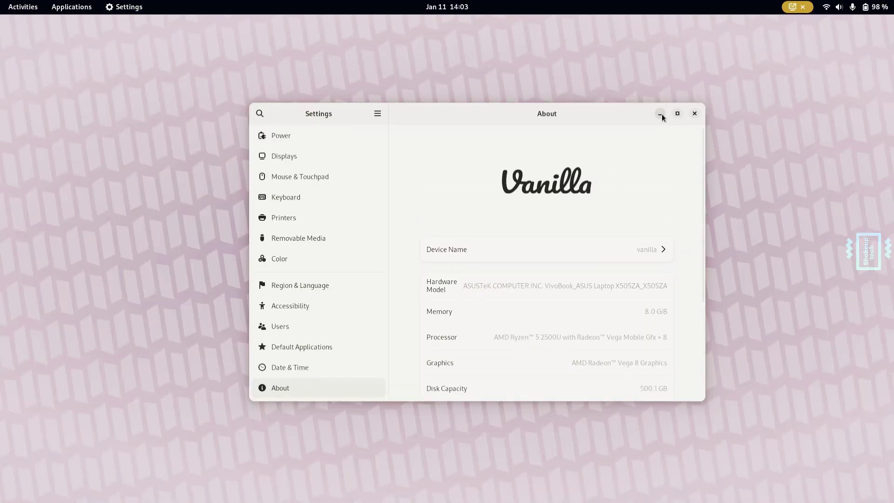
- Minimize Settings and bring GNOME Software forward on its Explore page
left_click(660, 114)
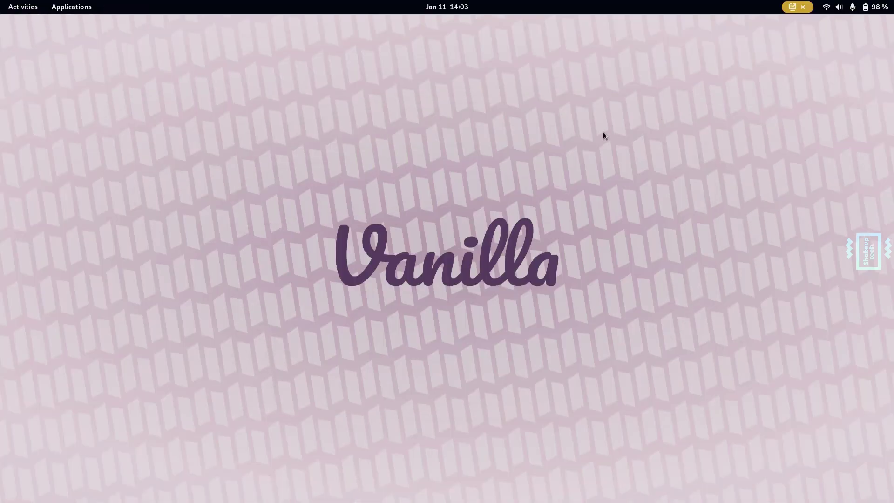
left_click(22, 7)
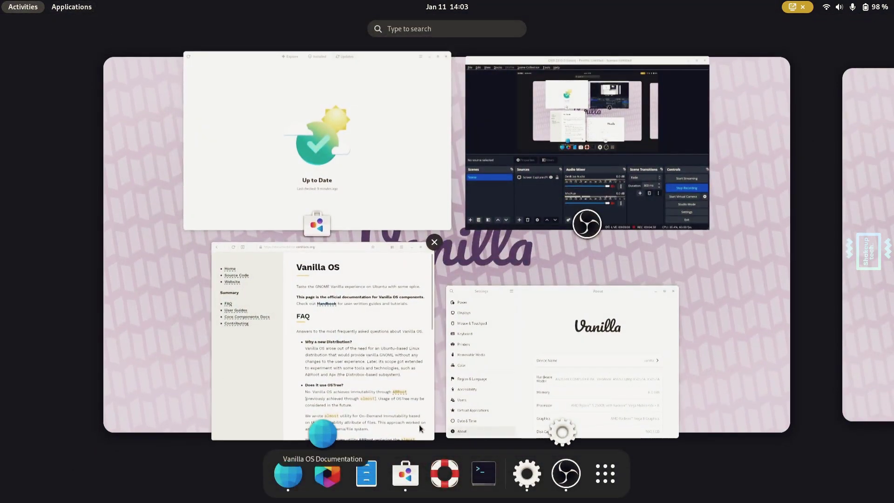
left_click(411, 481)
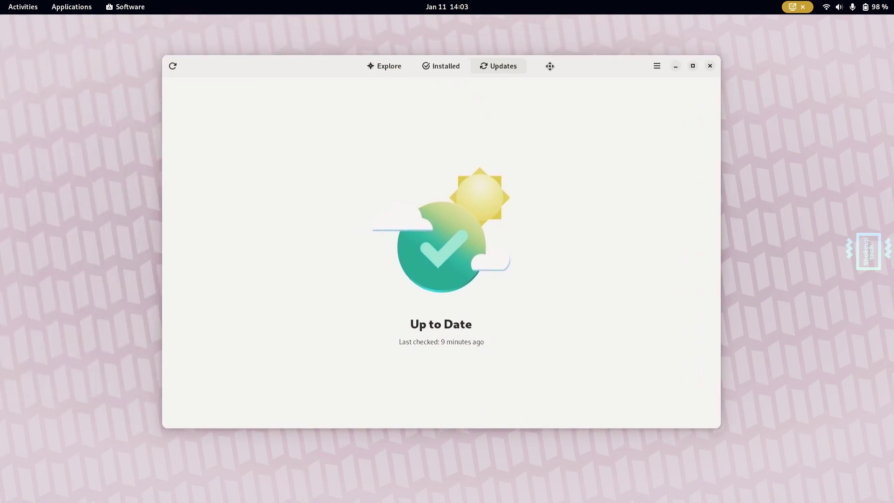
left_click(385, 74)
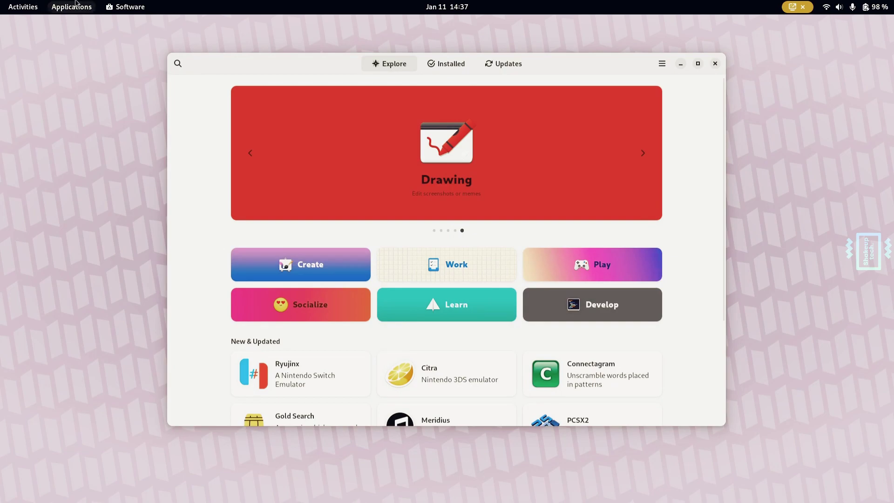
- Return to the Software window from the app grid and scroll its Play games page
left_click(118, 4)
left_click(28, 8)
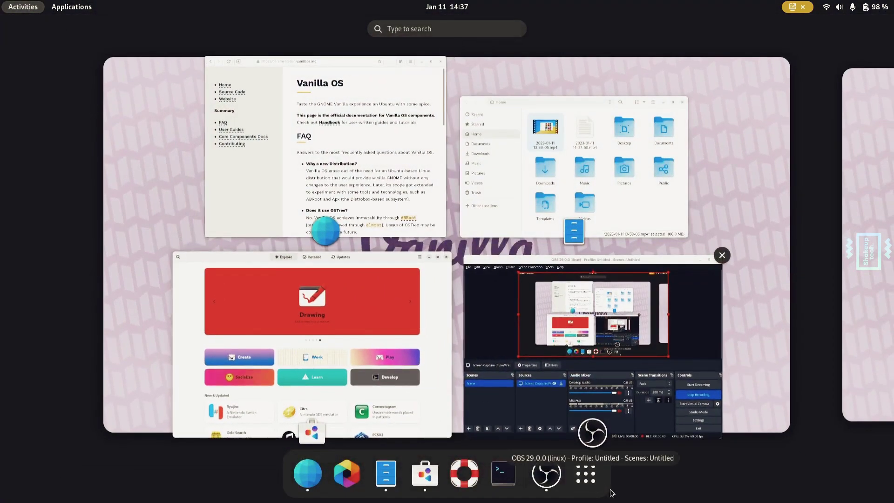
left_click(600, 487)
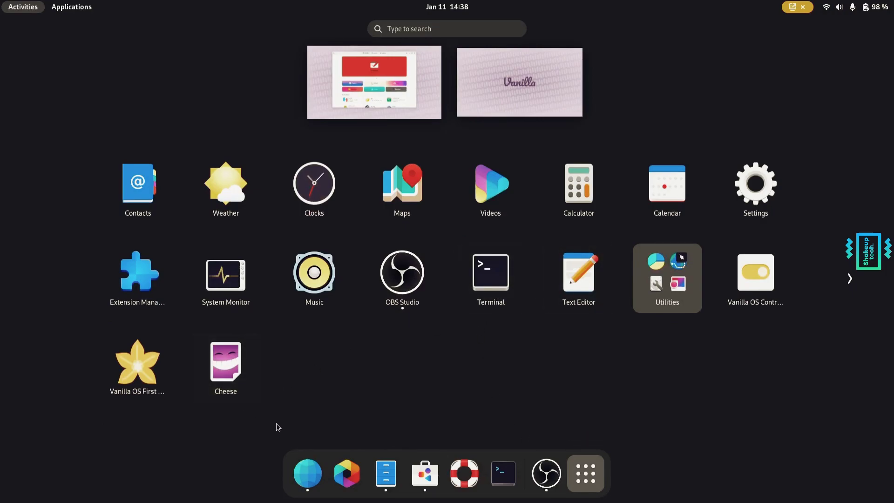
left_click(425, 473)
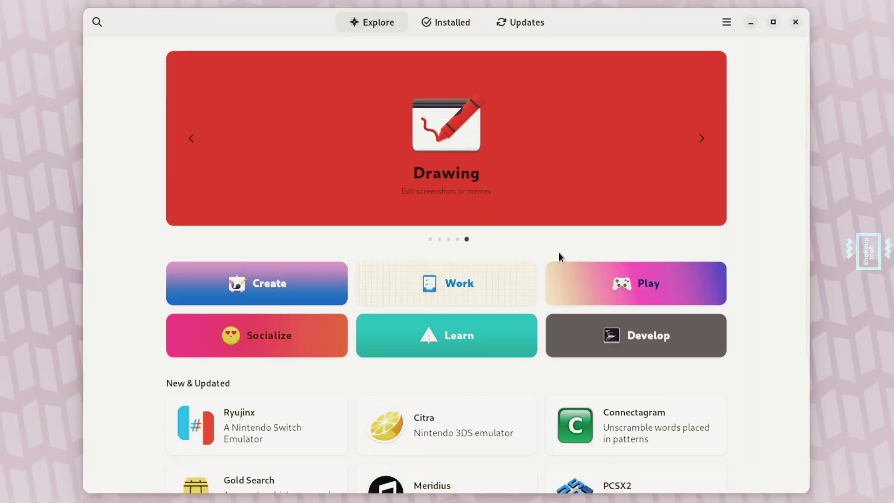
scroll(486, 234, "down", 4)
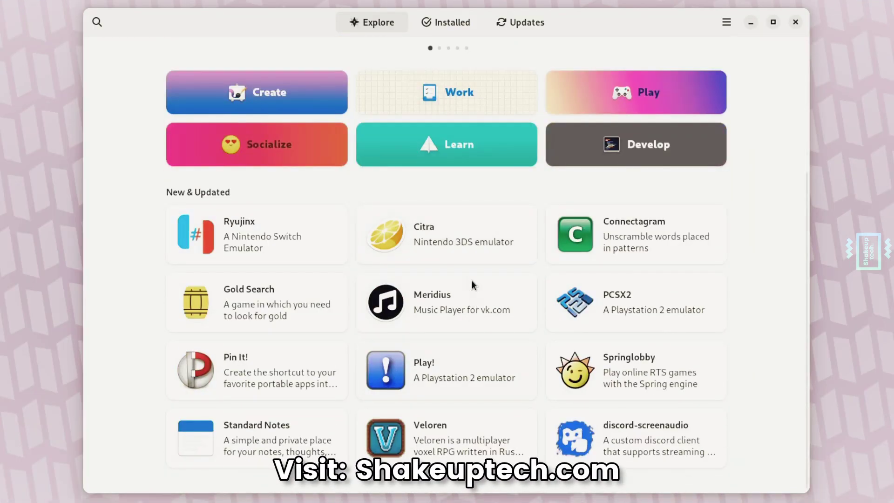
scroll(466, 253, "up", 4)
- Open the Play category, advance the featured games carousel twice and scroll the list
left_click(632, 285)
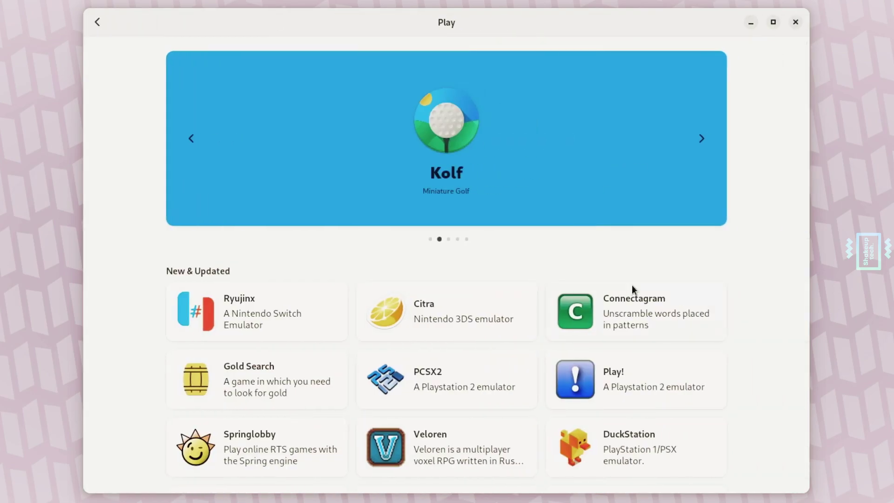
left_click(698, 142)
left_click(698, 142)
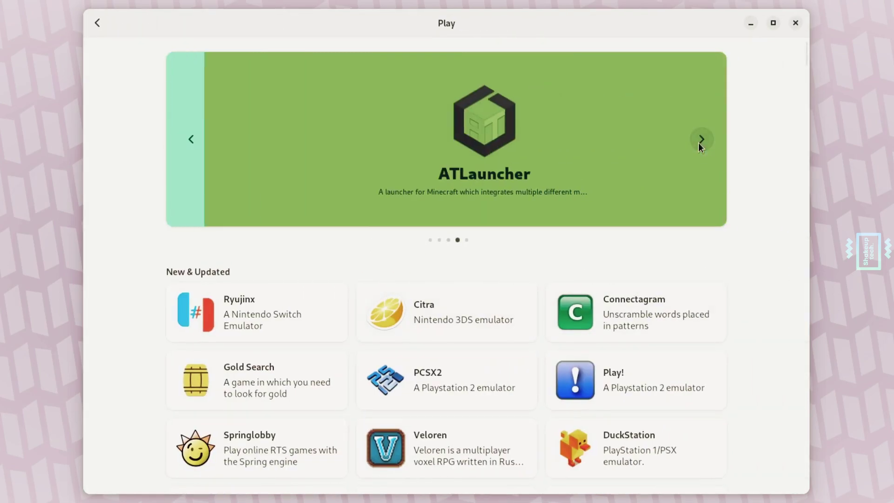
scroll(533, 297, "down", 8)
scroll(532, 298, "down", 15)
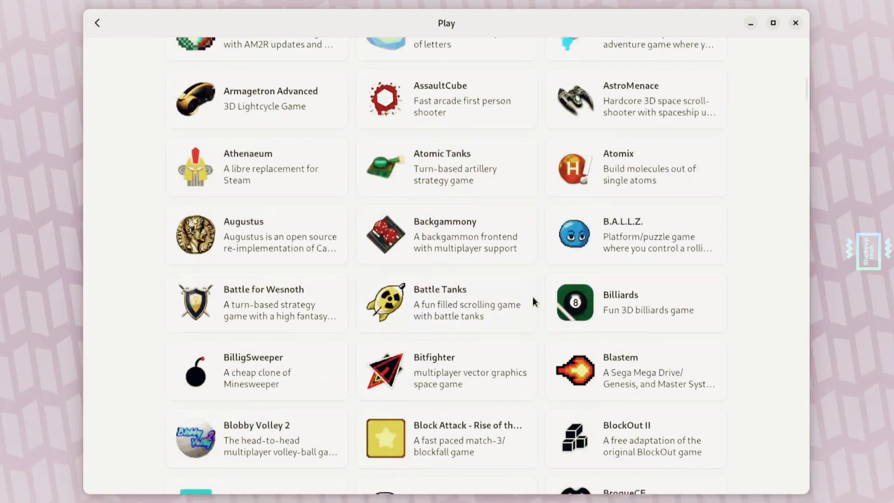
scroll(467, 289, "down", 5)
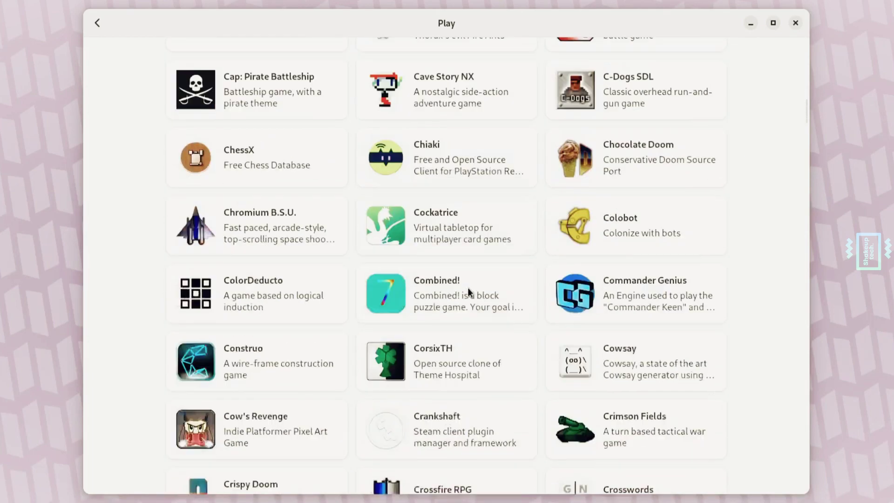
- Go back to Explore and browse the Create category, featuring Saber: Handwritten Notes
left_click(99, 25)
left_click(281, 291)
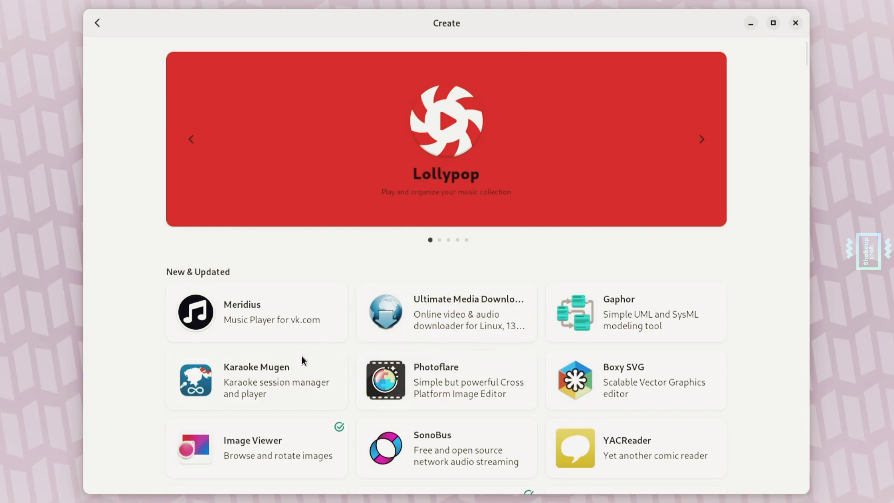
scroll(426, 364, "down", 5)
scroll(431, 326, "down", 5)
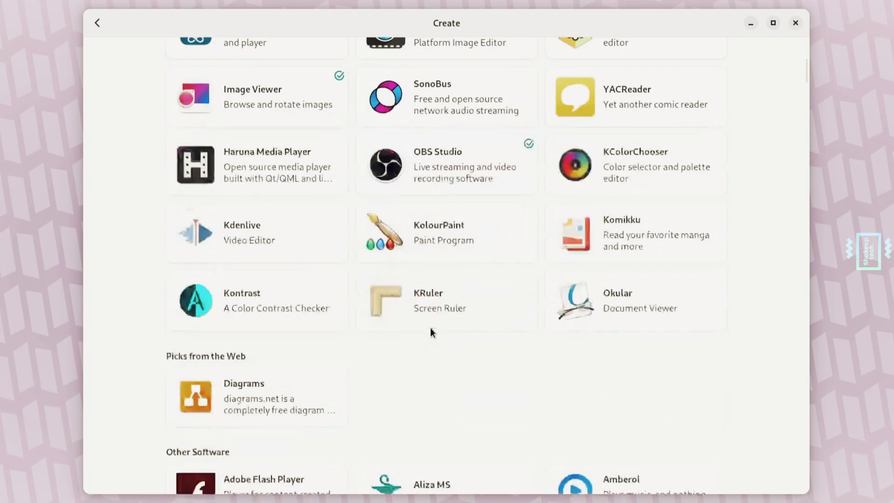
scroll(349, 258, "down", 10)
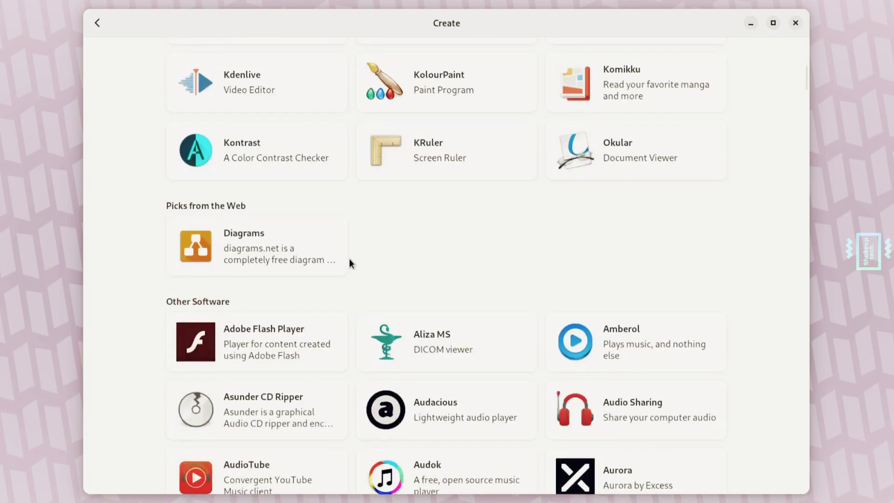
scroll(350, 260, "down", 16)
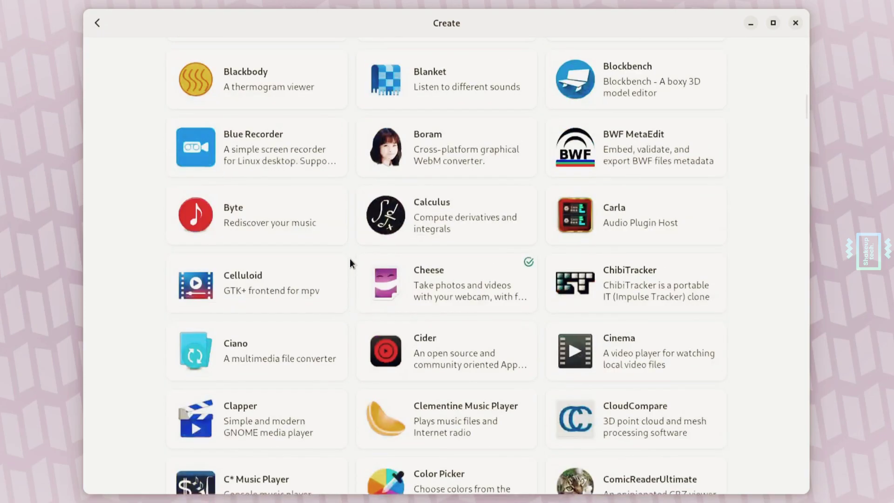
scroll(350, 263, "down", 15)
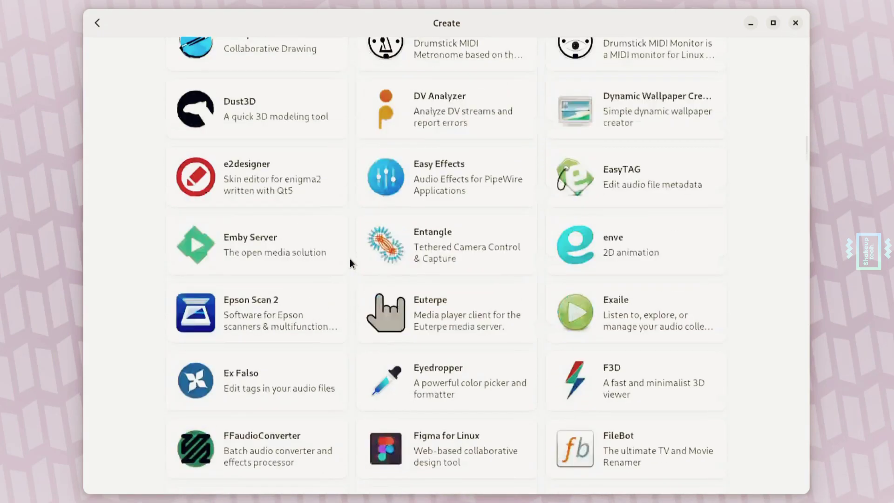
scroll(350, 258, "down", 10)
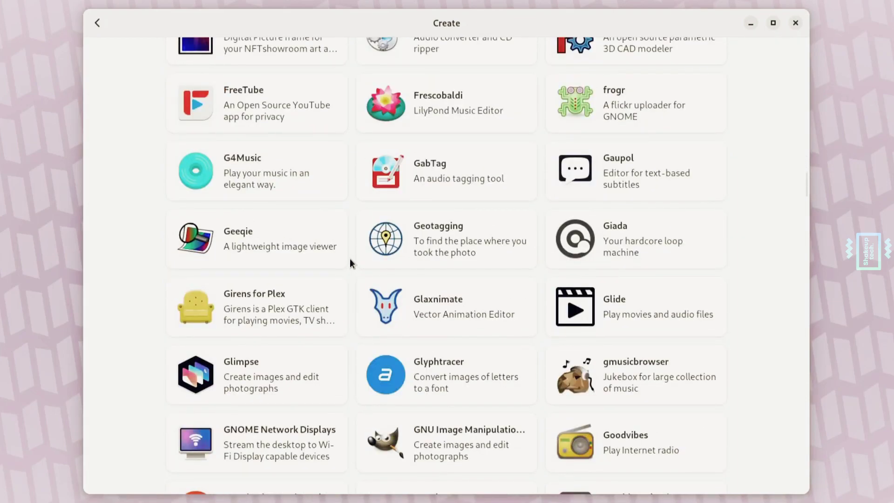
scroll(350, 260, "down", 10)
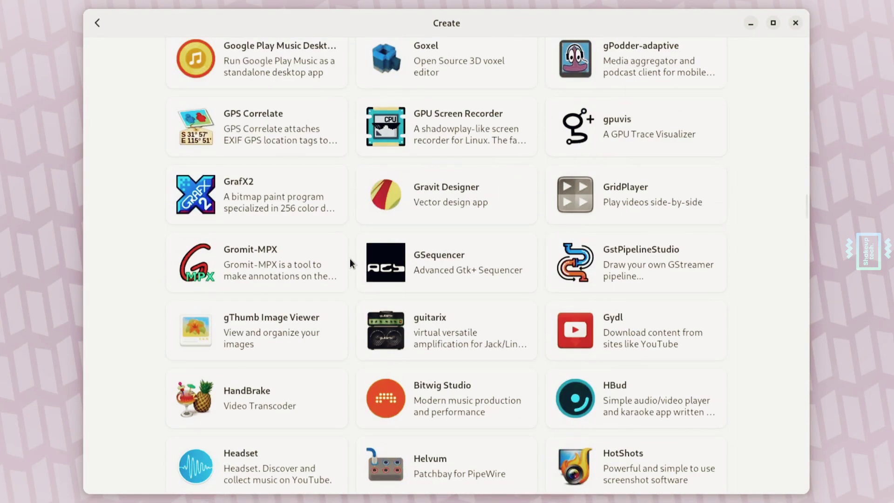
scroll(350, 261, "up", 20)
scroll(350, 258, "up", 20)
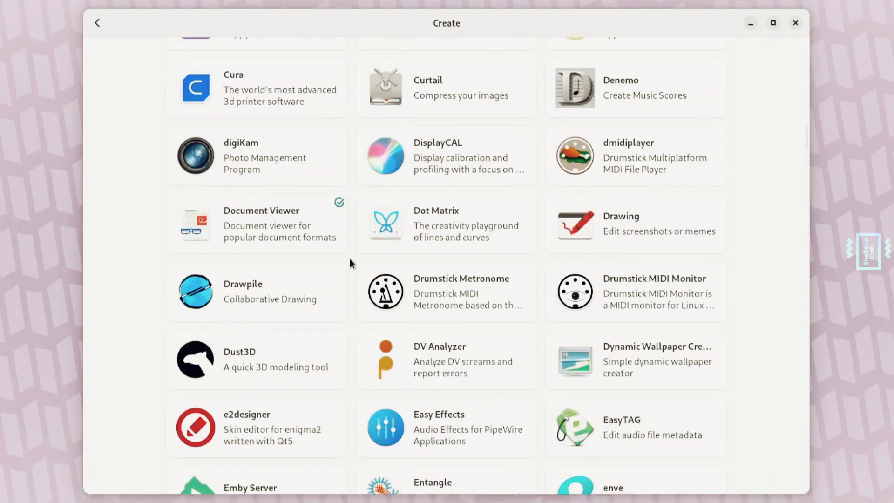
scroll(350, 258, "up", 15)
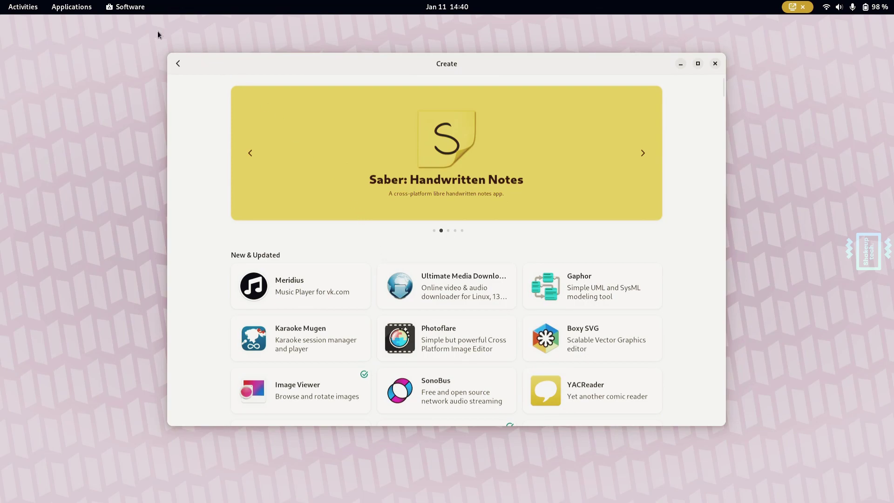
- Open a new Console terminal with Ctrl+Alt+T, centre it and type 'flat'
left_click(21, 3)
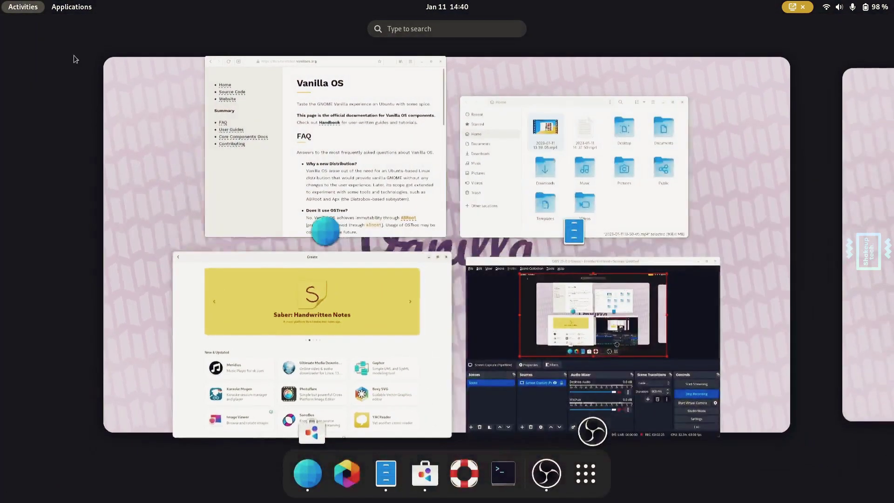
left_click(305, 473)
key("ctrl+alt+t")
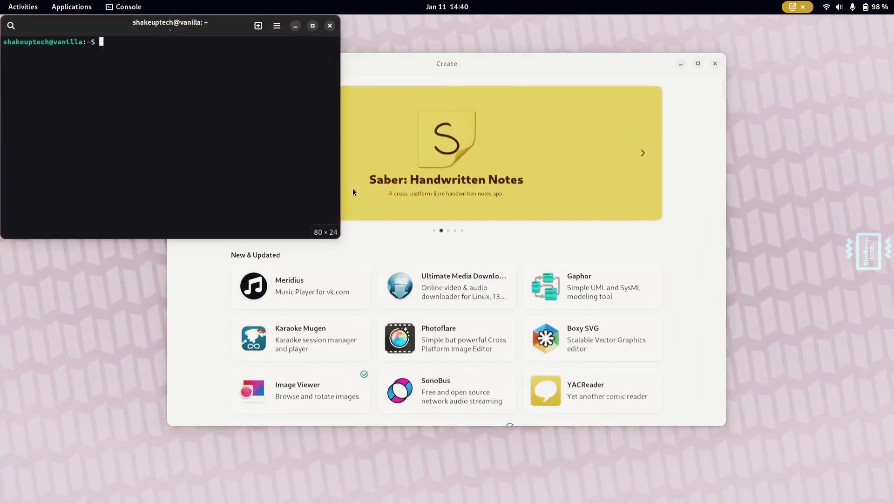
left_click_drag(239, 40, 470, 149)
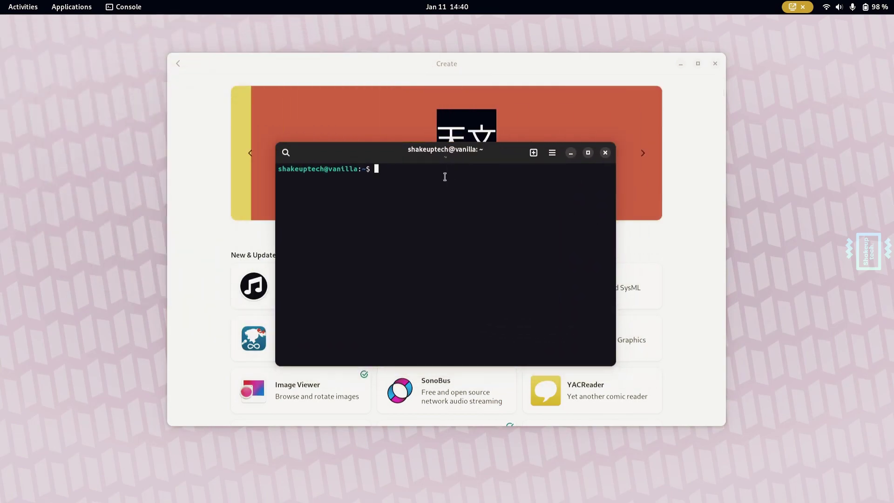
type("flathub.org/home")
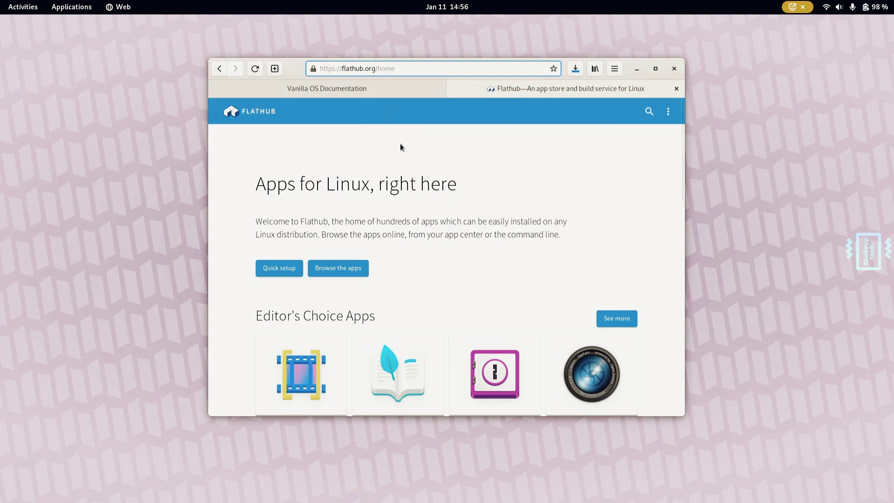
- Open Google Chrome from Flathub's Popular Apps and copy its flatpak install command
scroll(419, 261, "down", 2)
scroll(403, 329, "down", 10)
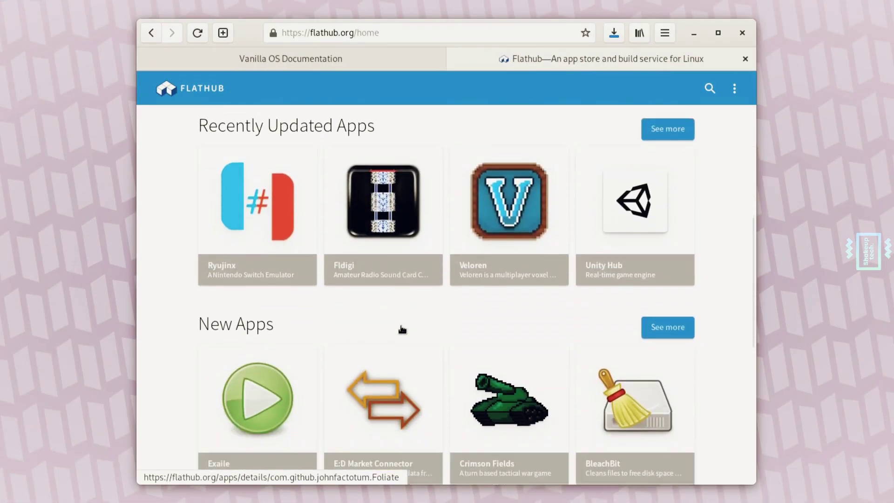
scroll(402, 329, "down", 3)
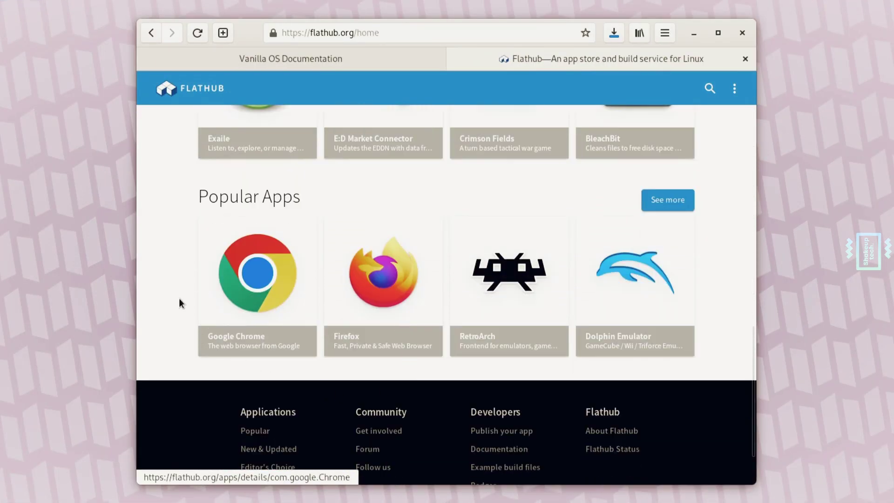
left_click(240, 284)
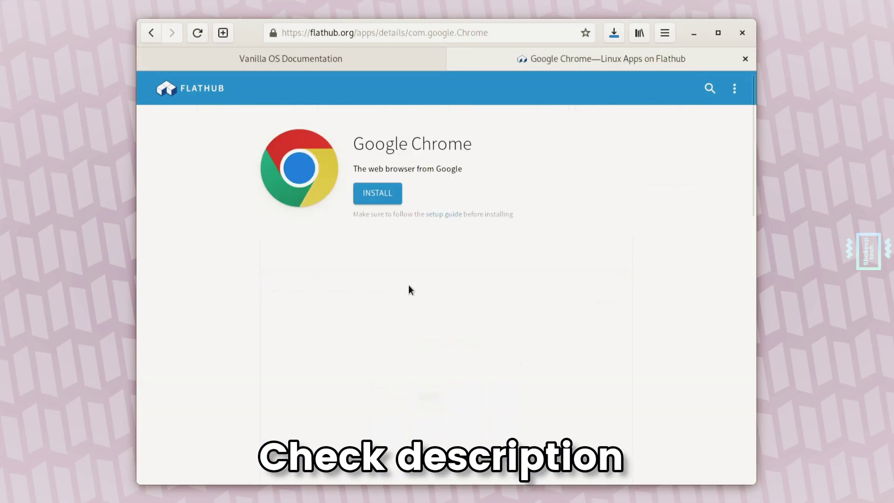
scroll(501, 282, "down", 2)
scroll(501, 279, "down", 8)
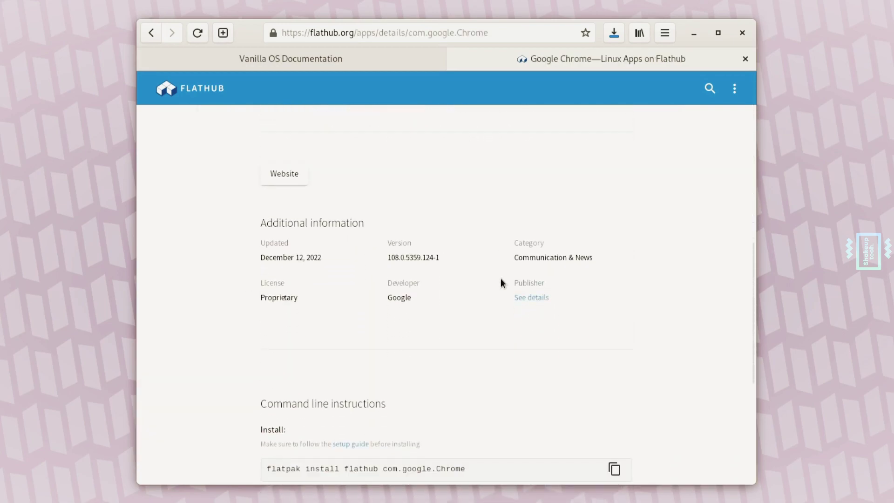
scroll(501, 282, "up", 1)
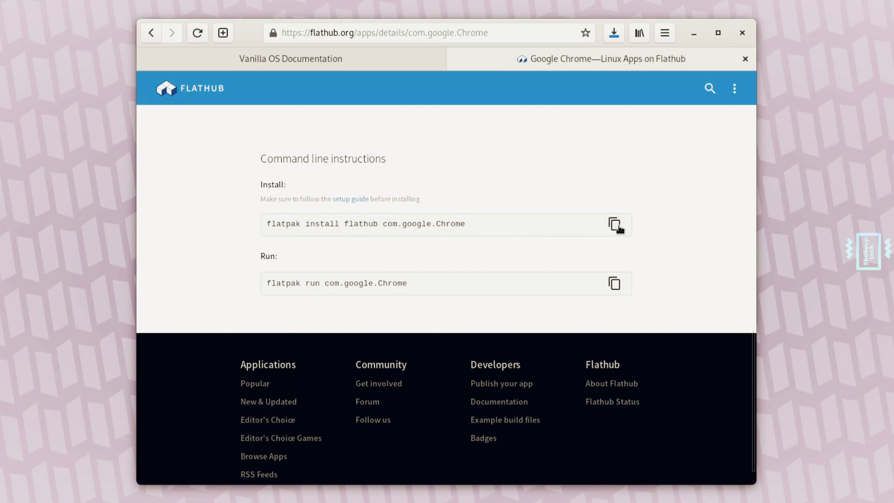
left_click(619, 228)
- Paste and run flatpak install flathub com.google.Chrome in Console, accepting runtime and permissions
key("super")
left_click(186, 423)
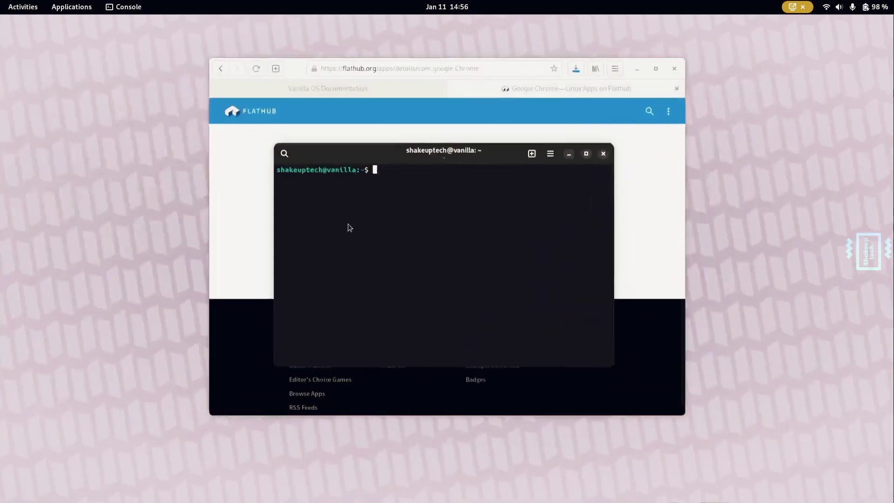
right_click(410, 193)
left_click(435, 204)
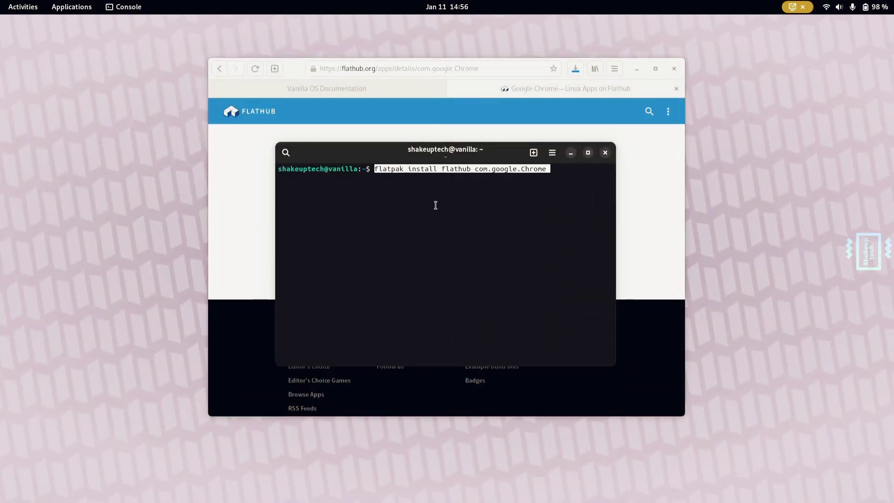
key("Return")
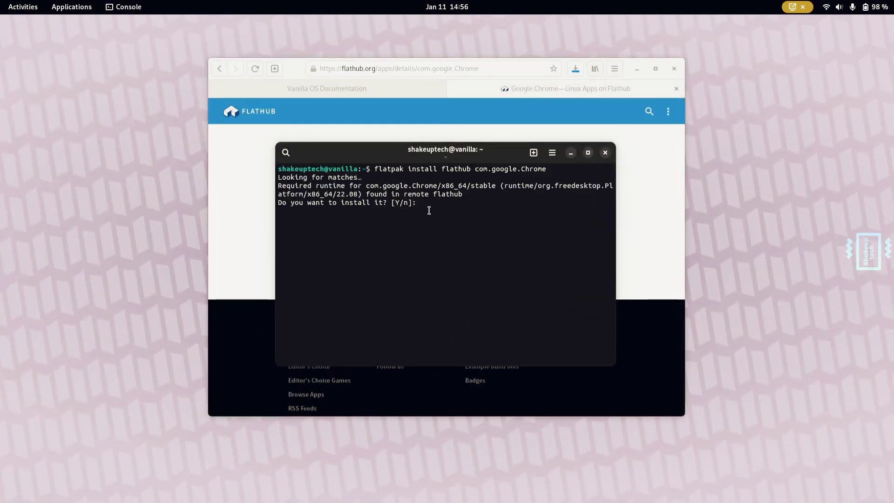
key("Return")
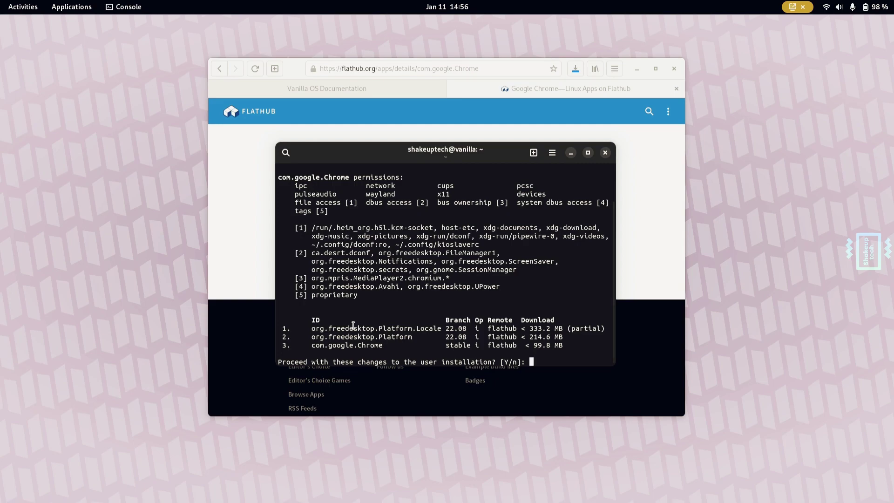
key("Return")
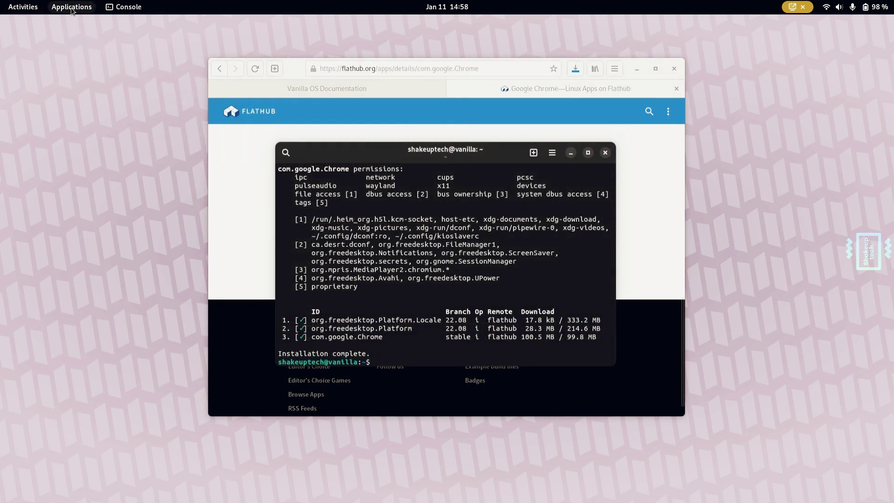
- Launch Google Chrome from Applications > Internet, then minimize it and dismiss the terminal
left_click(72, 8)
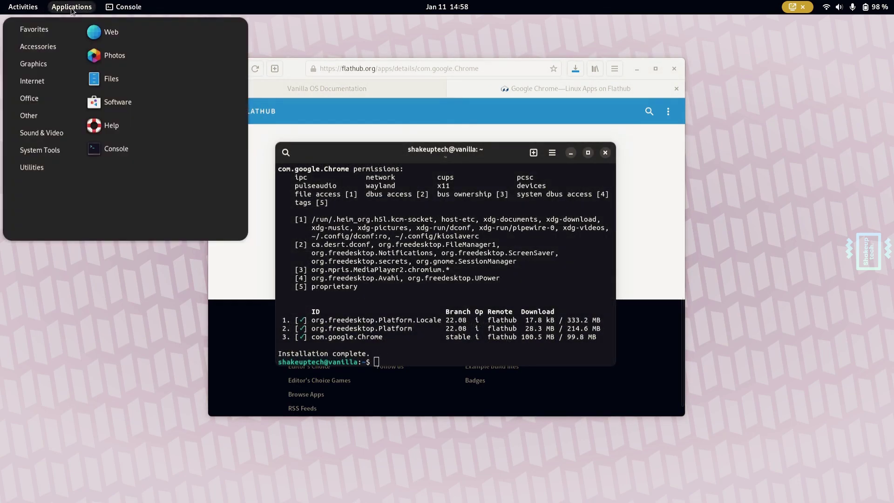
mouse_move(38, 82)
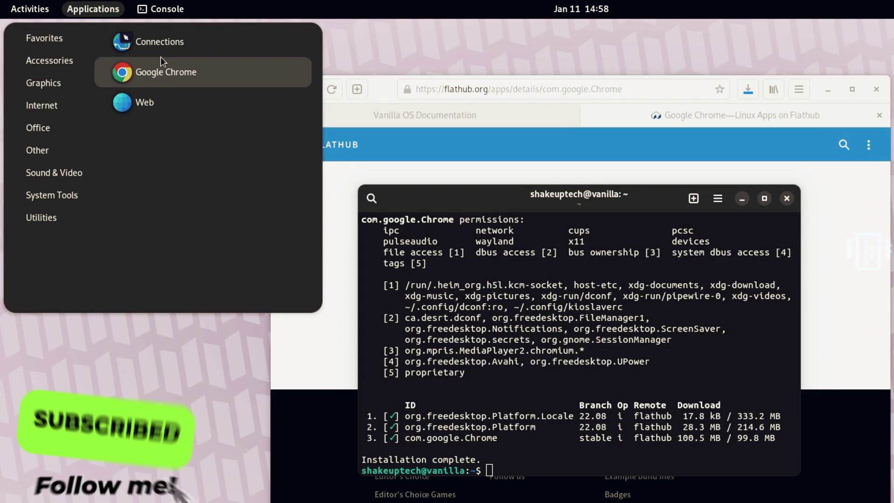
left_click(153, 71)
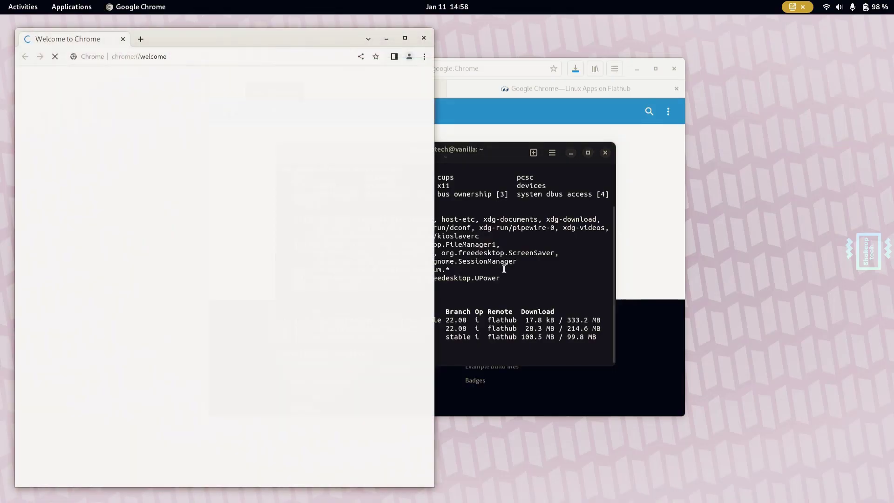
left_click_drag(294, 40, 515, 36)
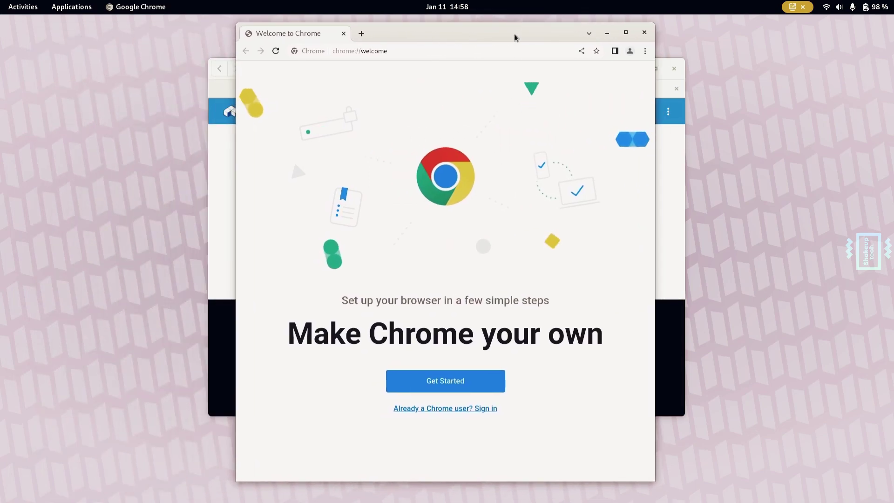
left_click(613, 37)
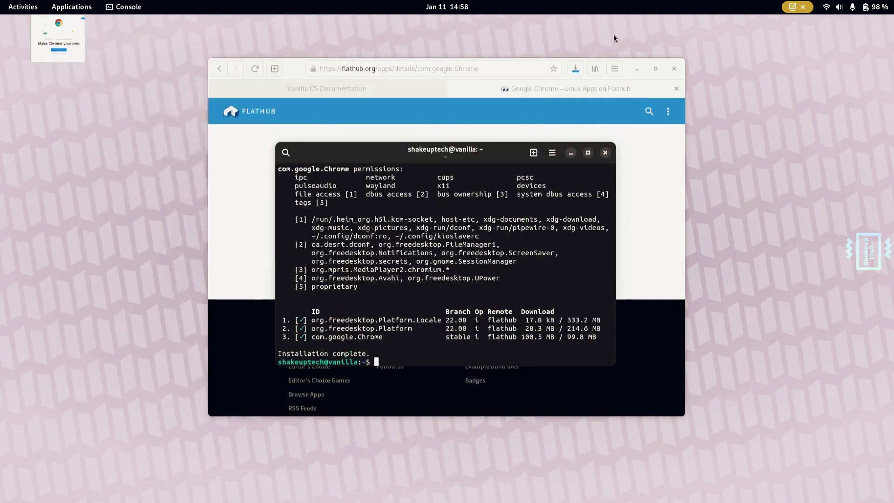
left_click(570, 151)
scroll(513, 246, "up", 10)
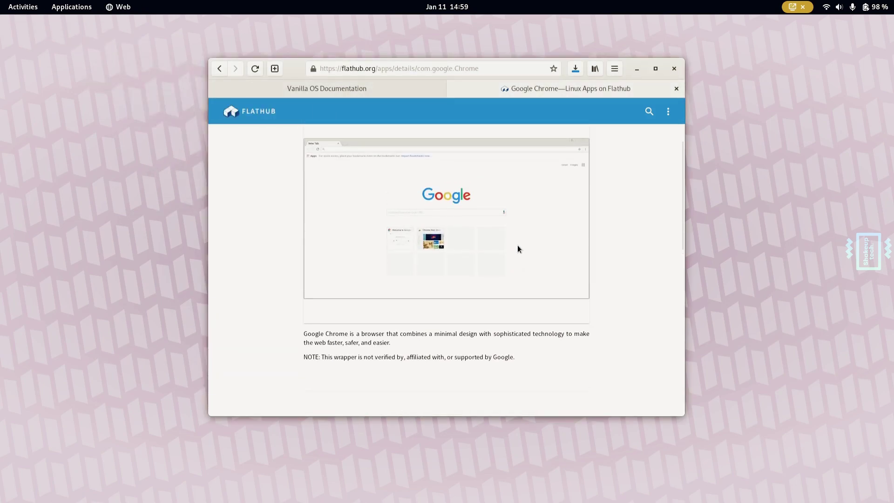
- Search Flathub for 'obs studio' and open the OBS Studio page to its install command
left_click(266, 115)
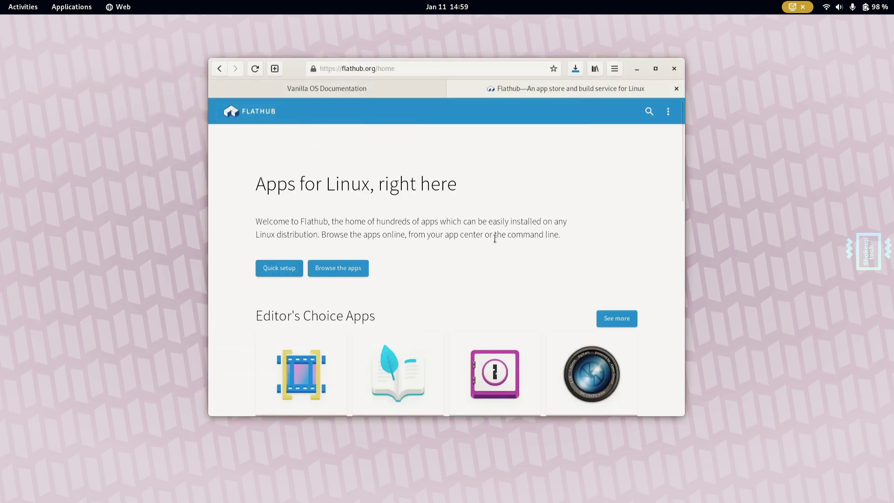
scroll(495, 239, "down", 10)
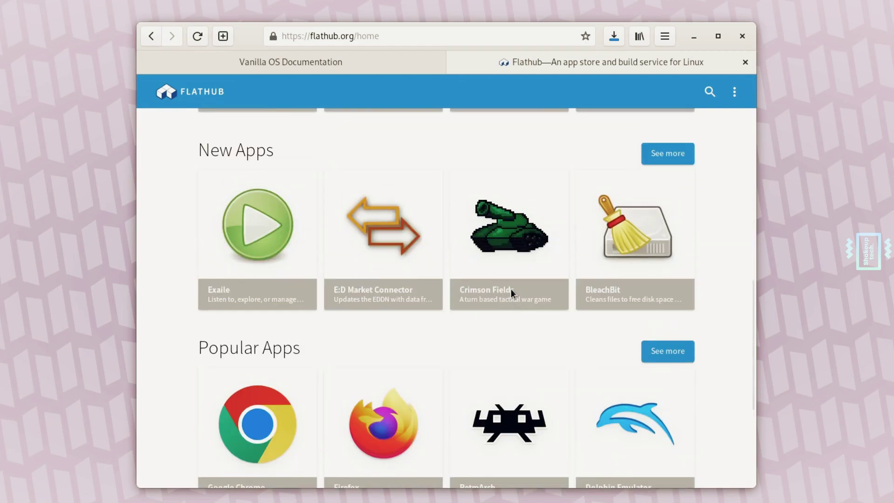
scroll(511, 291, "up", 10)
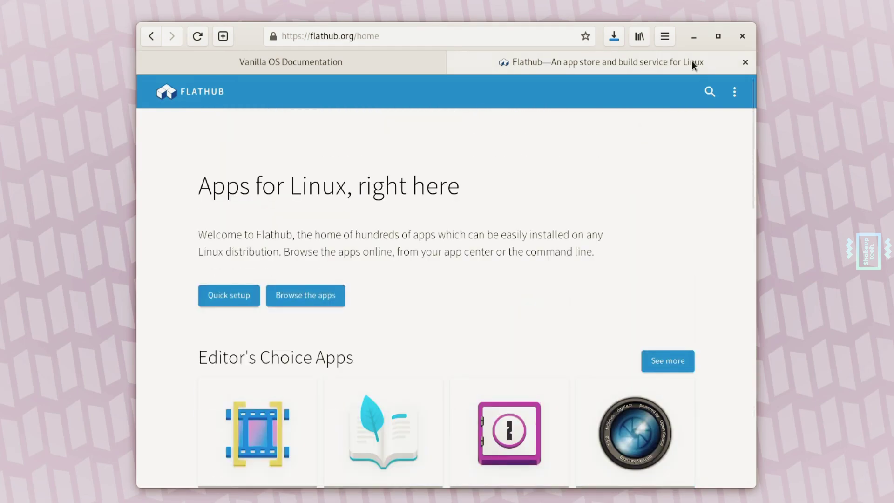
left_click(709, 91)
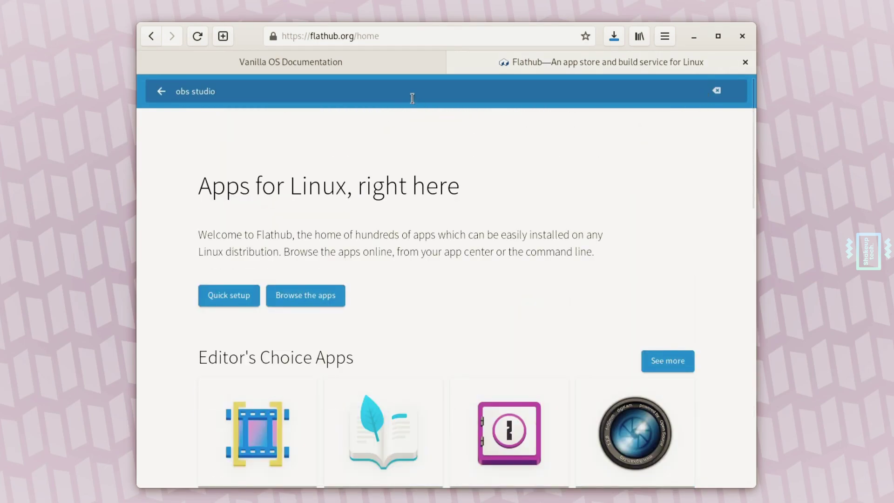
key("Return")
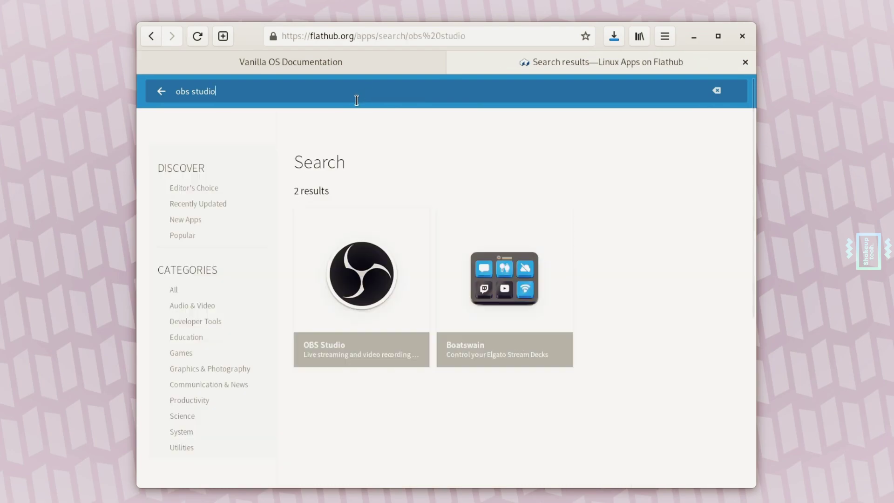
left_click(392, 313)
scroll(398, 308, "down", 10)
scroll(397, 307, "down", 10)
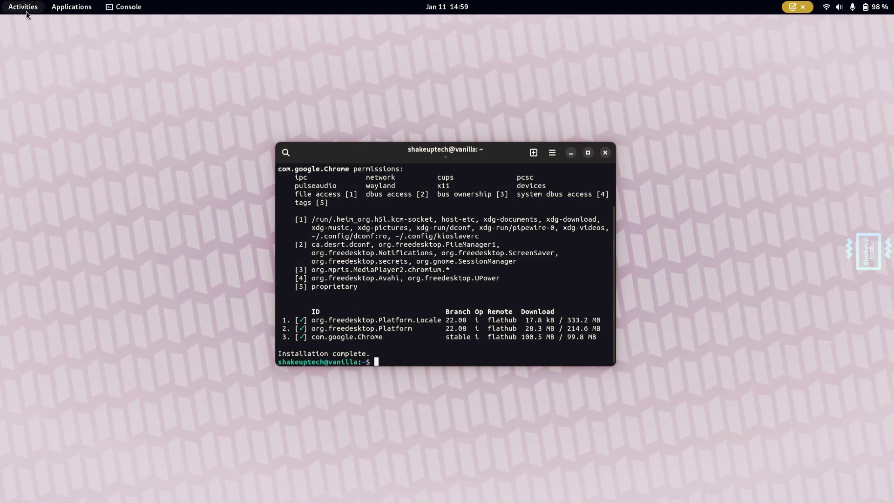
left_click(30, 12)
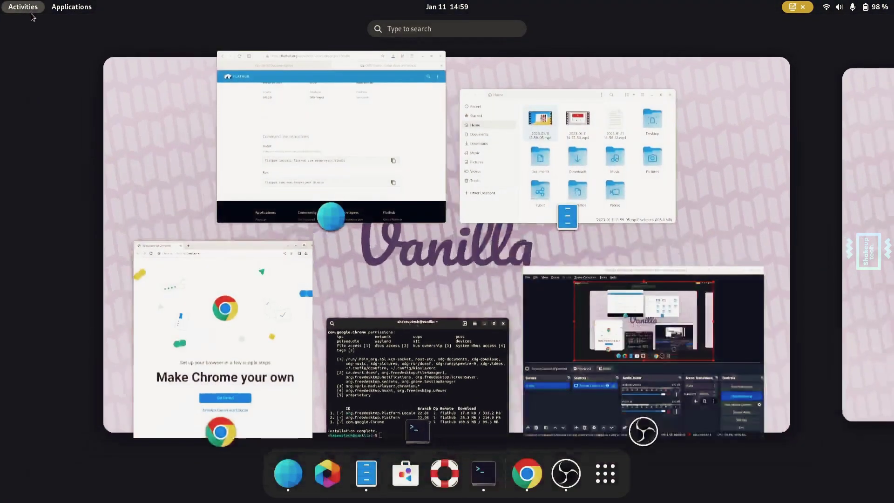
left_click(370, 173)
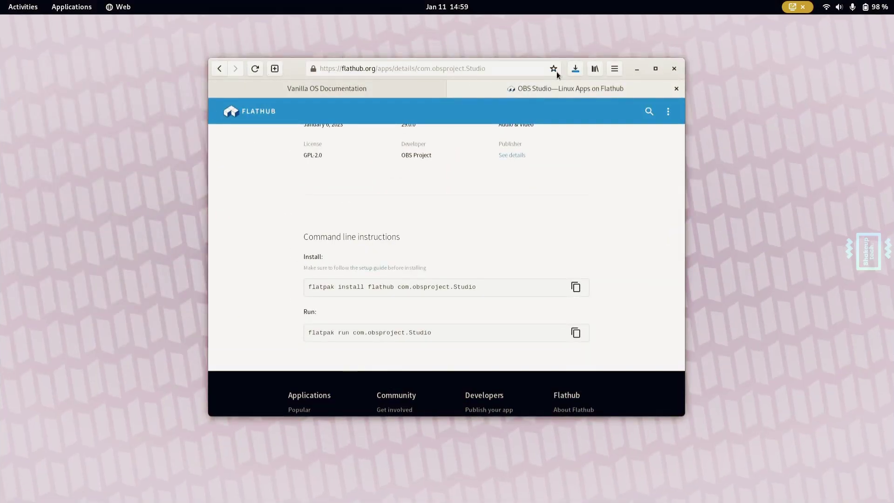
- Switch to the Vanilla OS Documentation tab and scroll down to Core Components Docs
left_click(410, 91)
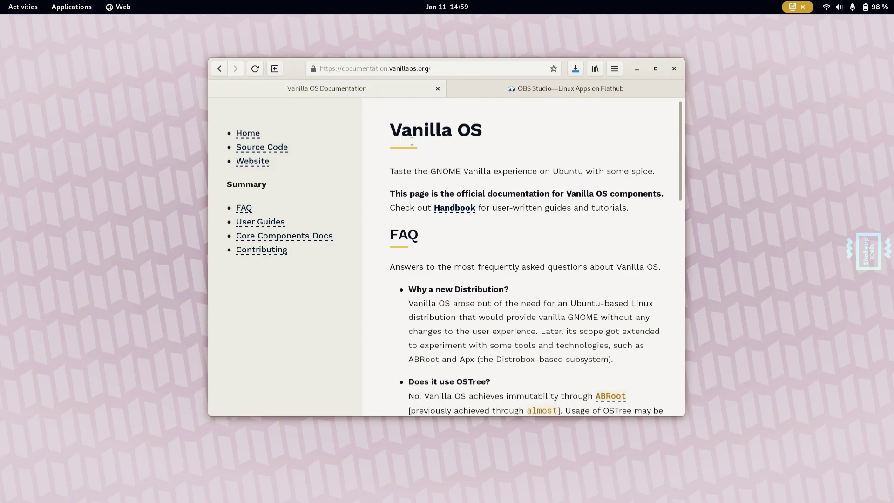
left_click_drag(390, 131, 488, 128)
left_click(511, 151)
scroll(557, 232, "down", 3)
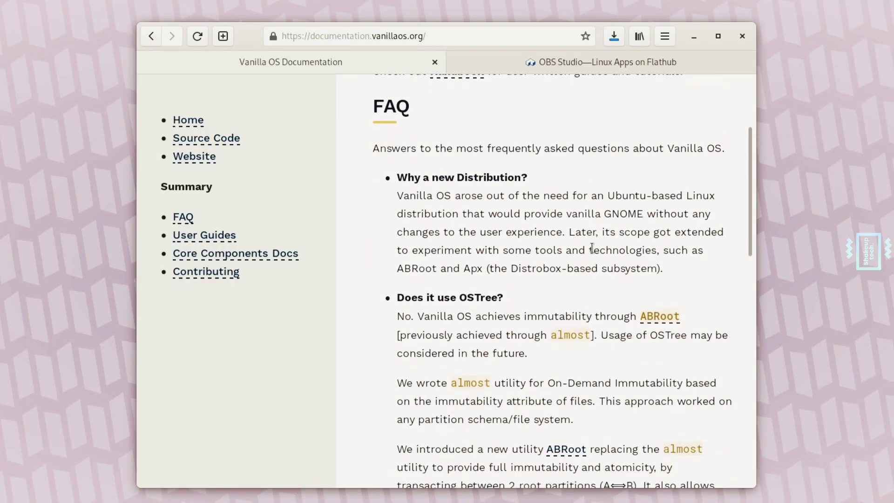
scroll(591, 247, "down", 10)
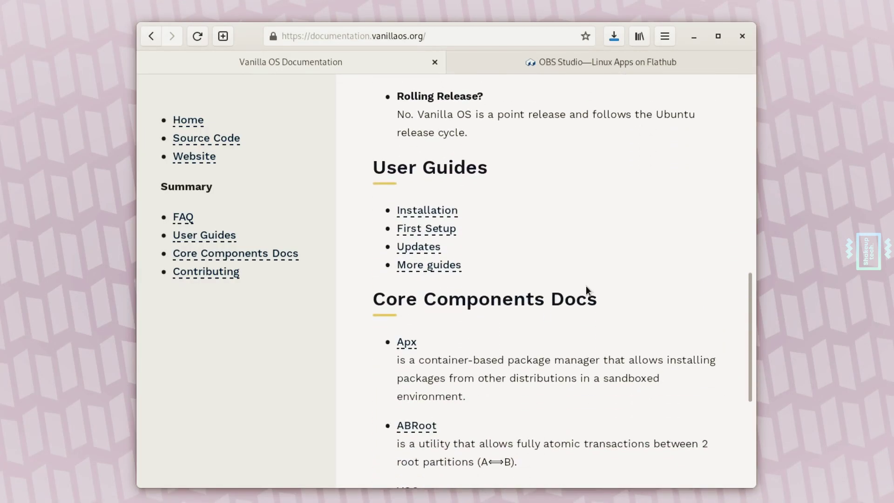
- Select and deselect the Apx and ABRoot entries, then scroll back to the top
left_click_drag(387, 222, 476, 280)
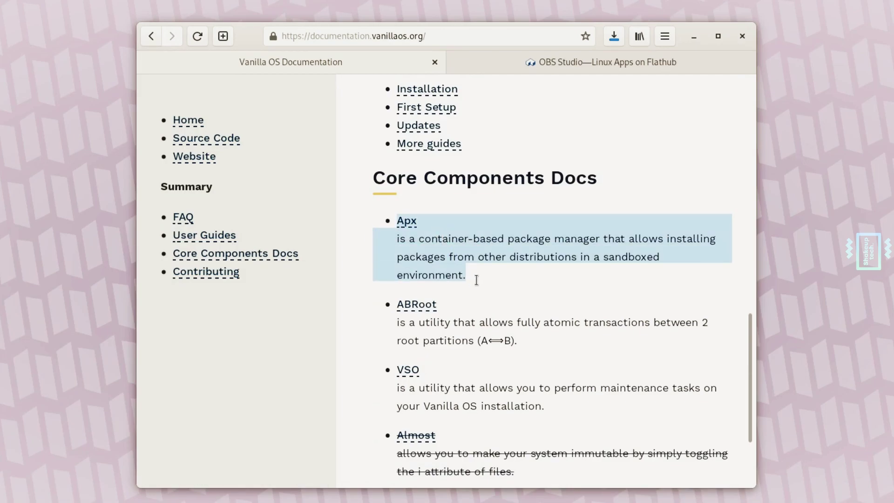
left_click(501, 278)
scroll(501, 277, "down", 3)
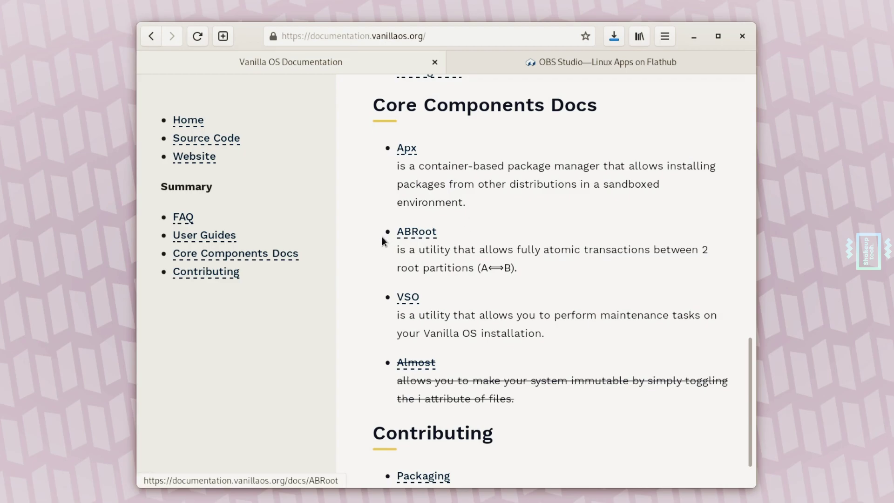
left_click_drag(382, 235, 523, 276)
left_click(550, 272)
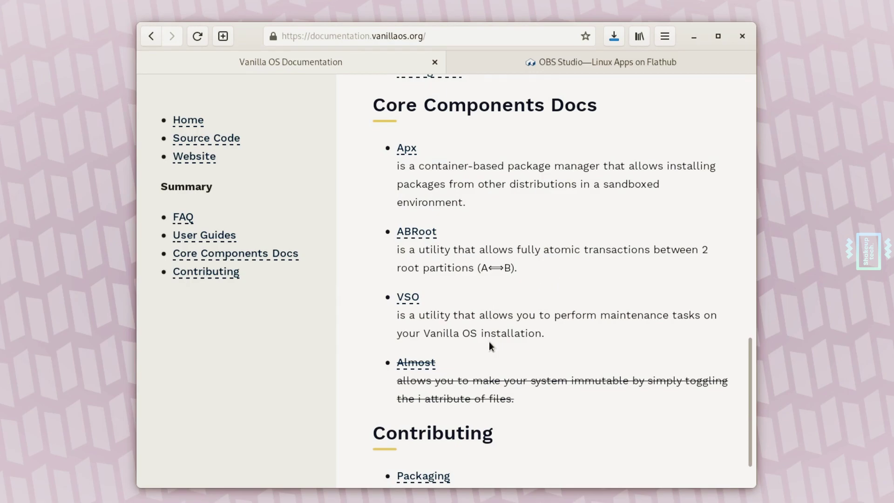
scroll(489, 342, "down", 1)
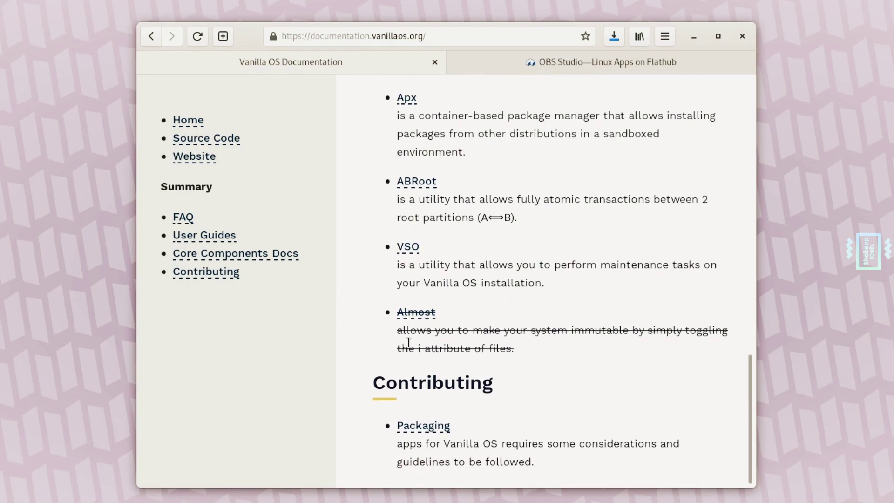
scroll(509, 340, "up", 7)
scroll(509, 343, "up", 11)
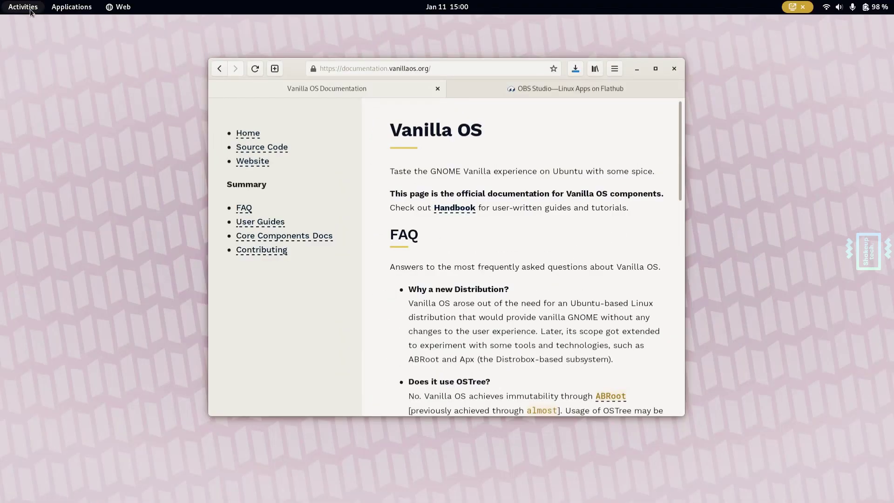
left_click(31, 11)
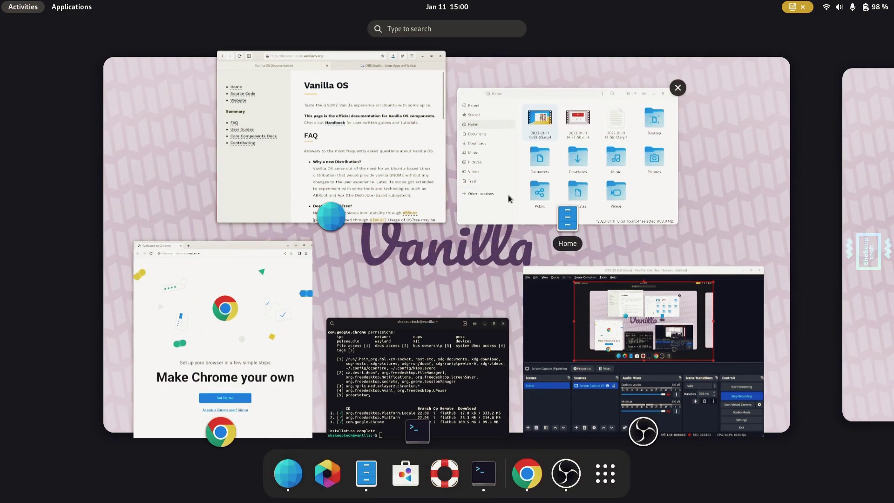
- Show Recent files in Files, including the OBS Studio flatpakref, and narrow the window
left_click(371, 486)
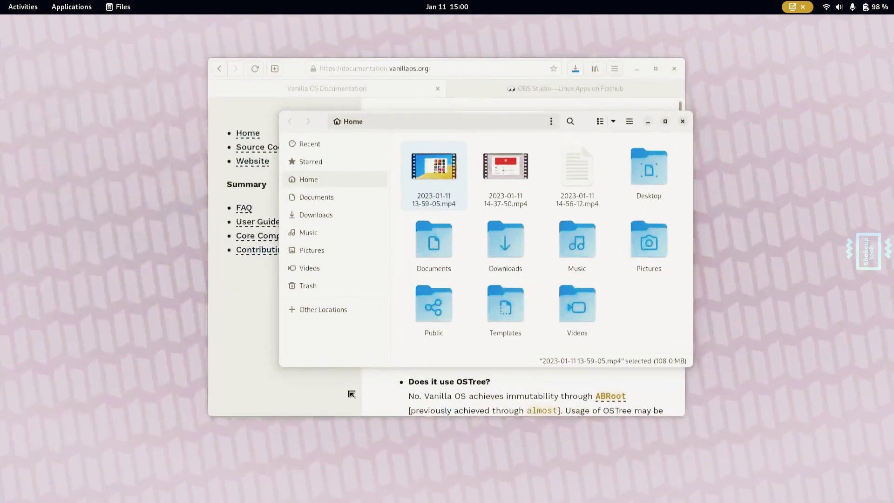
left_click(305, 147)
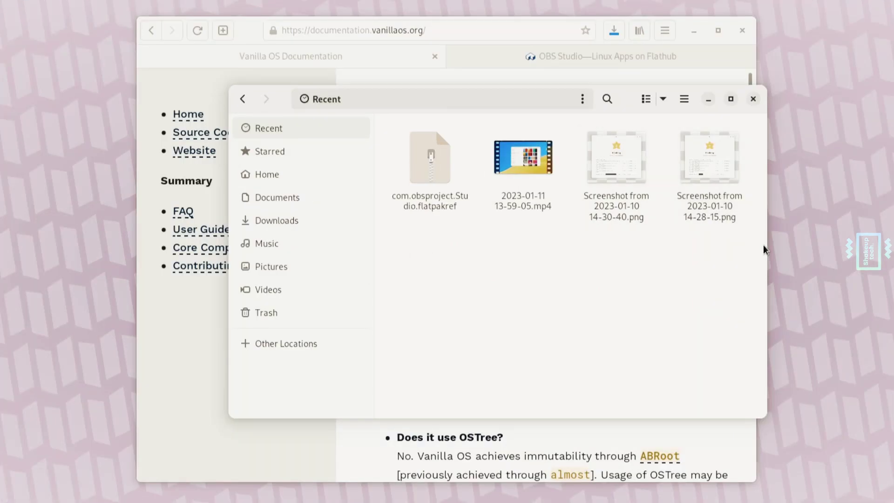
left_click_drag(766, 249, 750, 295)
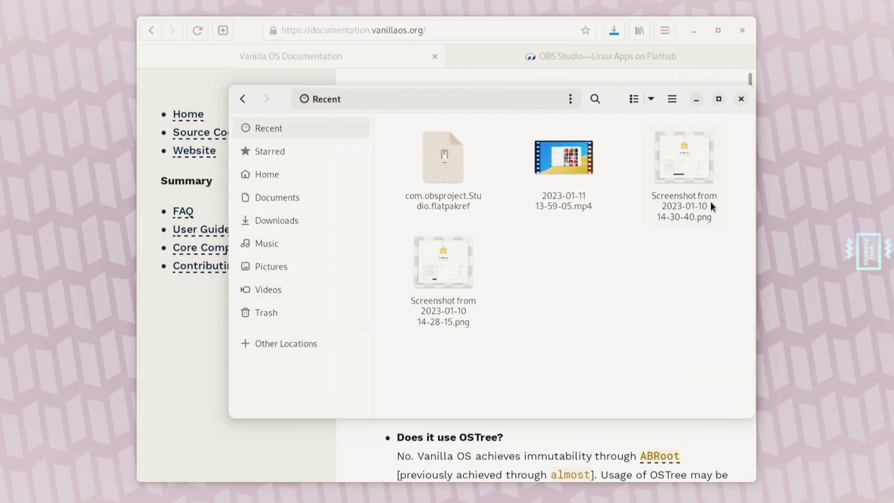
left_click(650, 98)
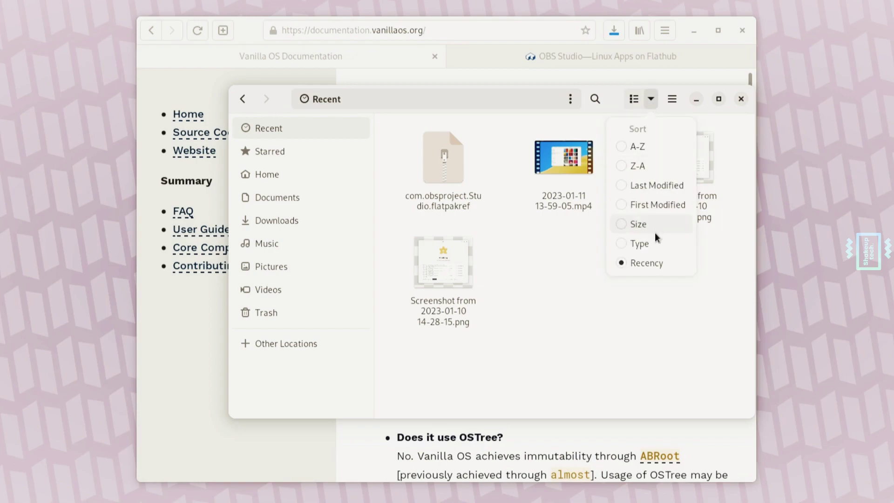
left_click(605, 286)
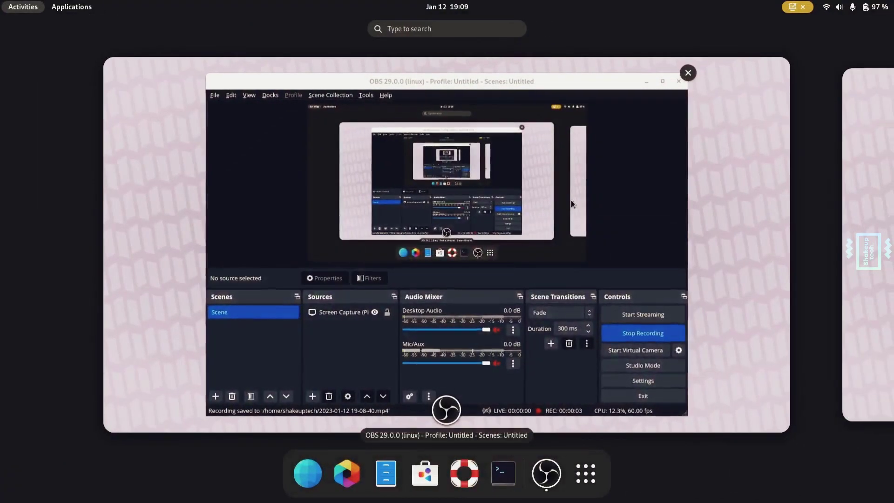
- Launch Extension Manager from the GNOME application grid
left_click(589, 470)
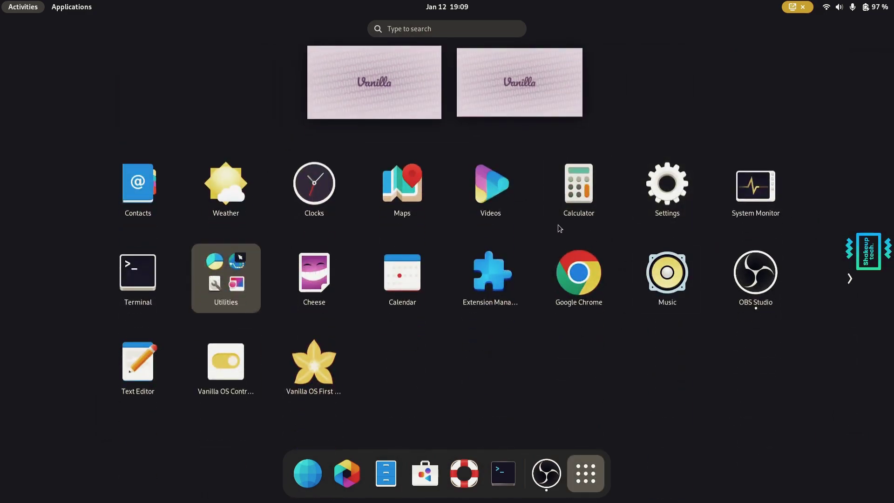
left_click(490, 278)
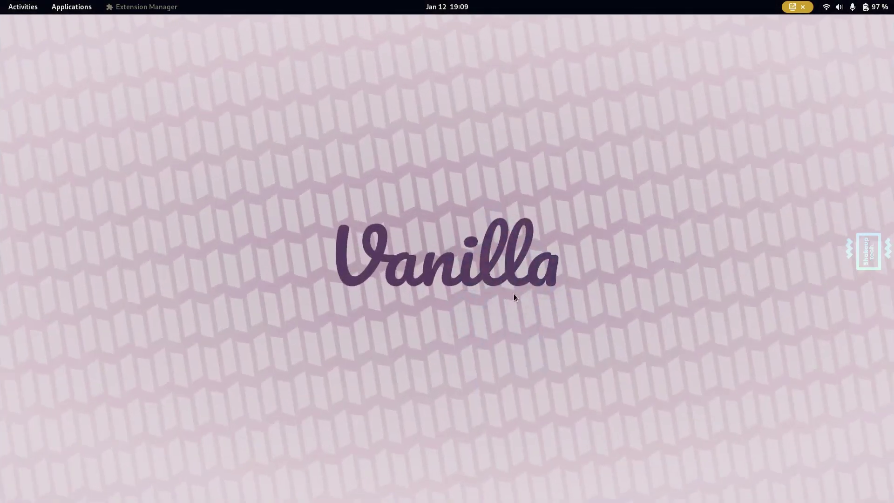
- Centre the Extension Manager window, check the User Themes details and enable it
left_click_drag(325, 93, 506, 126)
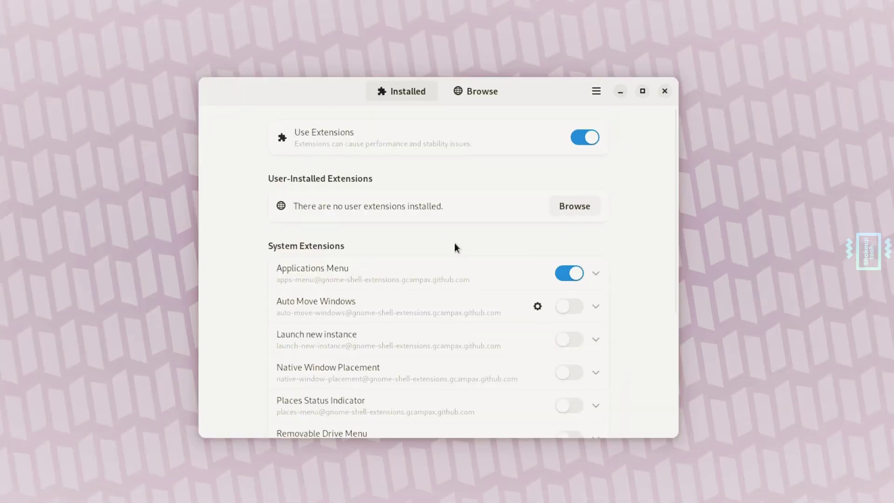
scroll(462, 254, "down", 5)
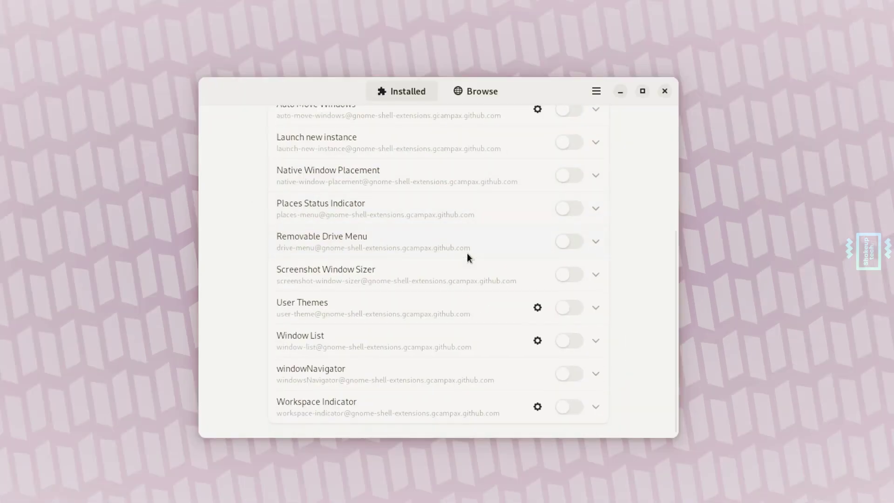
left_click(597, 308)
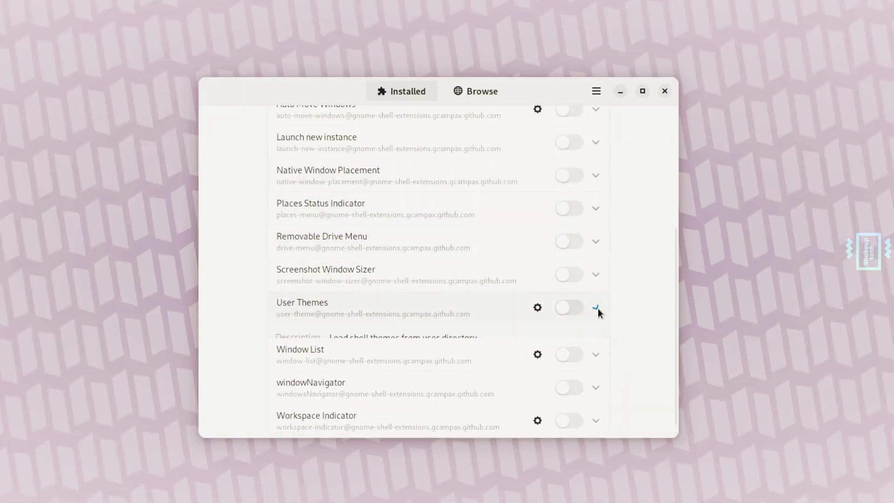
left_click(596, 307)
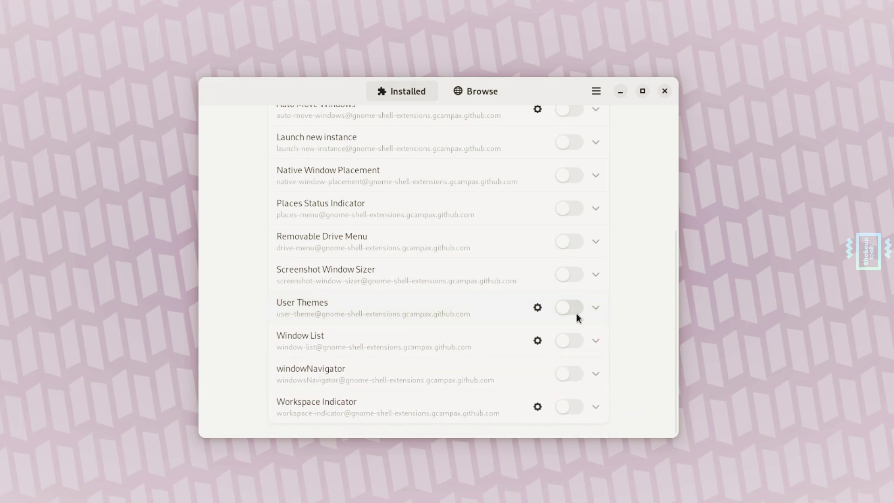
left_click(571, 308)
scroll(593, 296, "up", 2)
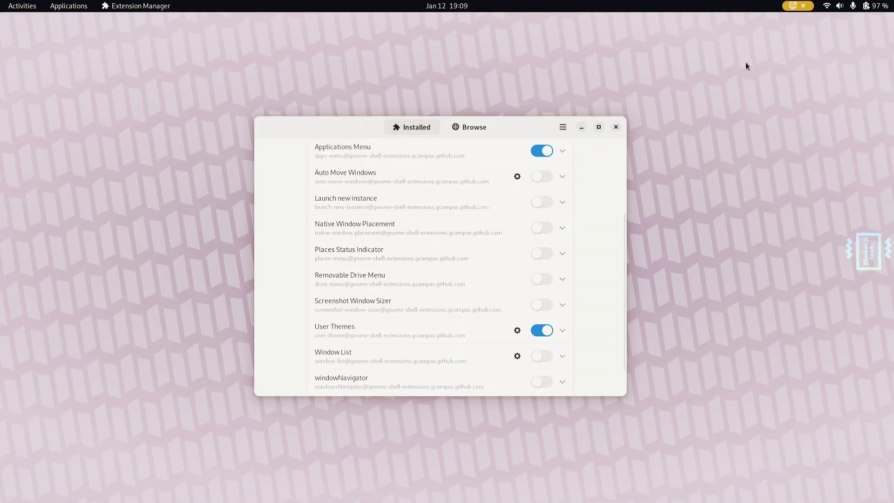
- Switch the User Themes extension back off in the Installed tab
left_click(868, 5)
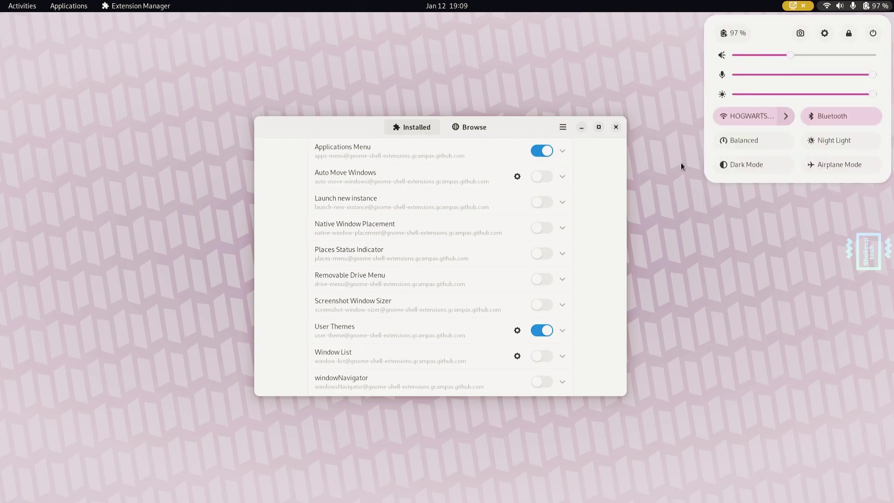
left_click(535, 331)
left_click(549, 331)
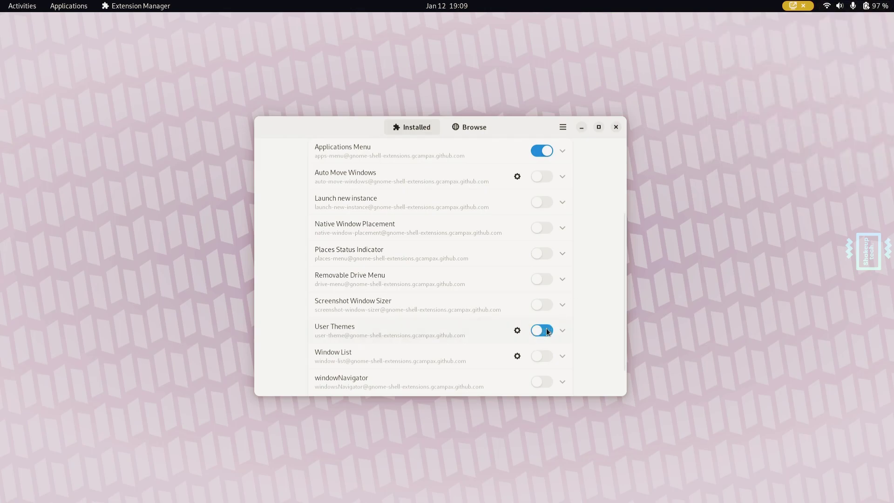
left_click(864, 4)
left_click(865, 4)
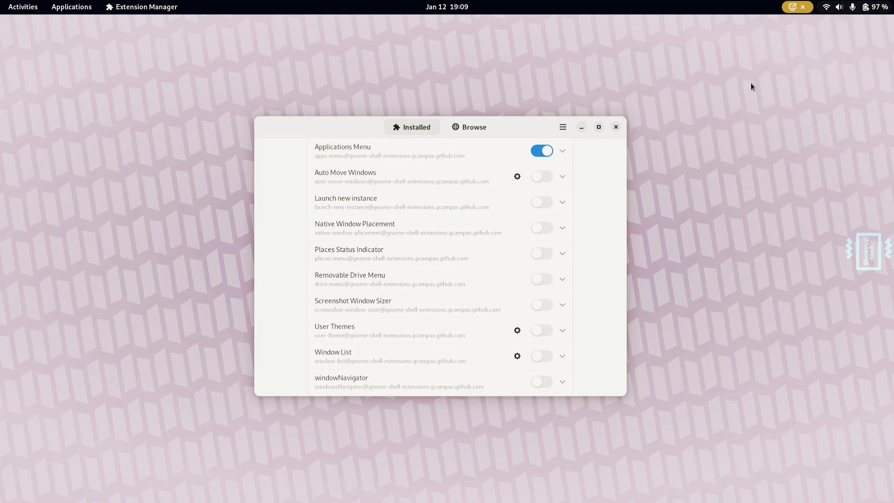
scroll(433, 269, "up", 4)
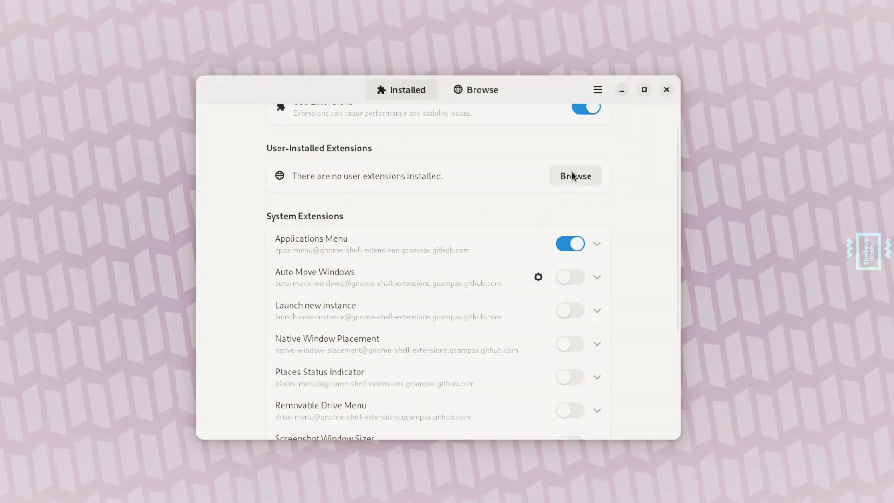
- Browse online extensions sorted by Popularity
left_click(573, 175)
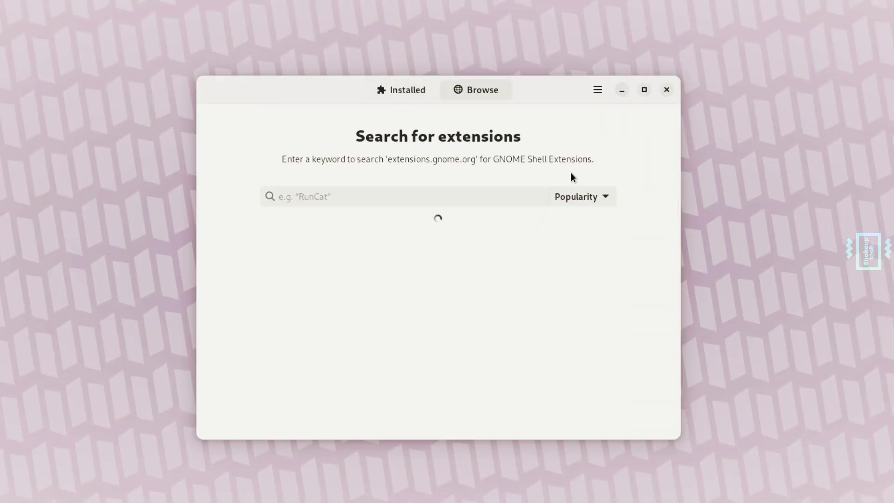
left_click(580, 197)
left_click(580, 197)
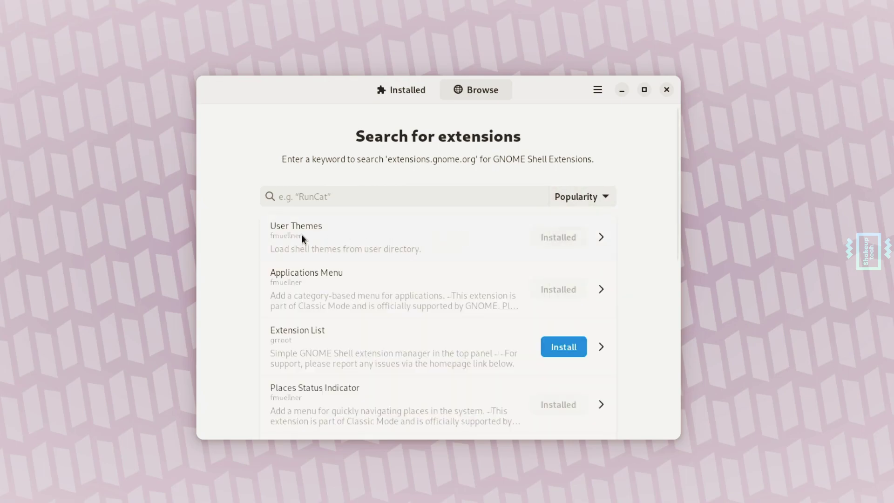
scroll(363, 286, "down", 5)
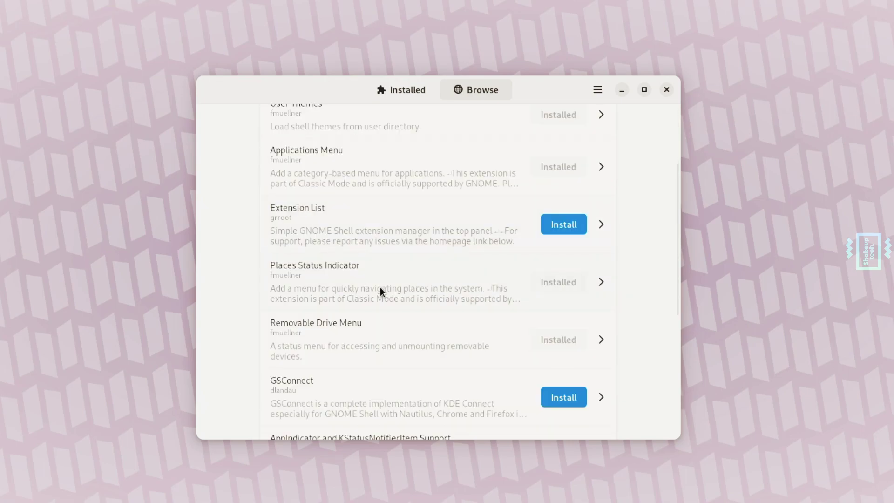
scroll(485, 283, "down", 7)
scroll(434, 283, "down", 4)
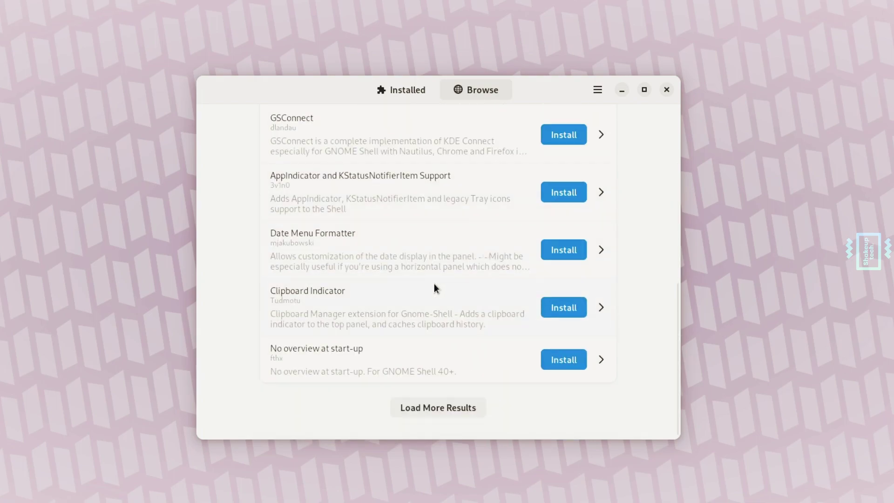
- Load more results, look through the popular extensions and focus the search box
left_click(458, 412)
scroll(388, 285, "down", 5)
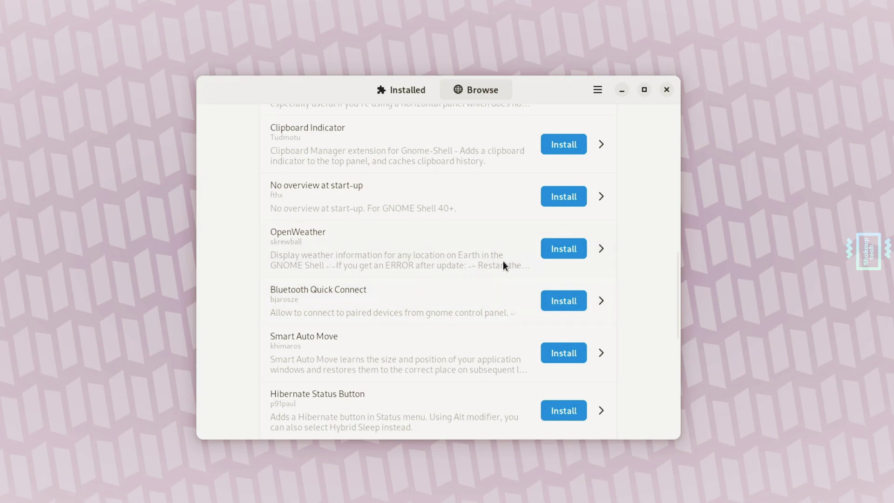
scroll(423, 273, "down", 3)
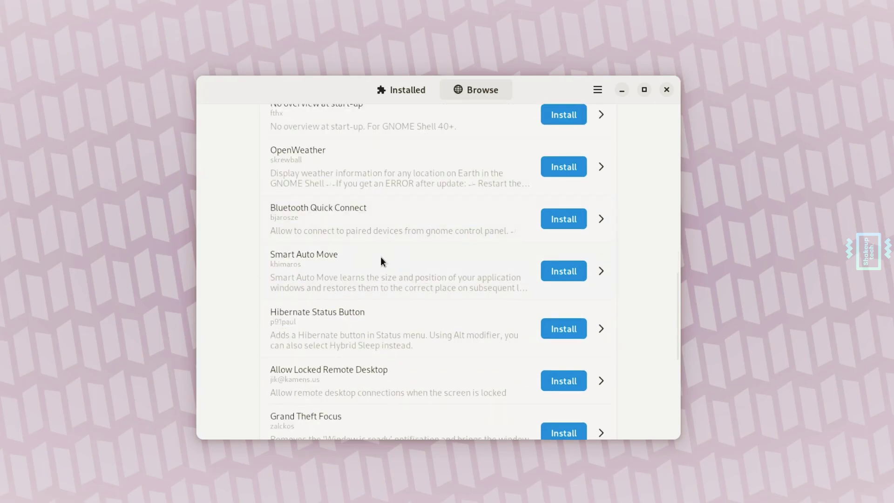
scroll(493, 233, "down", 5)
scroll(494, 235, "down", 6)
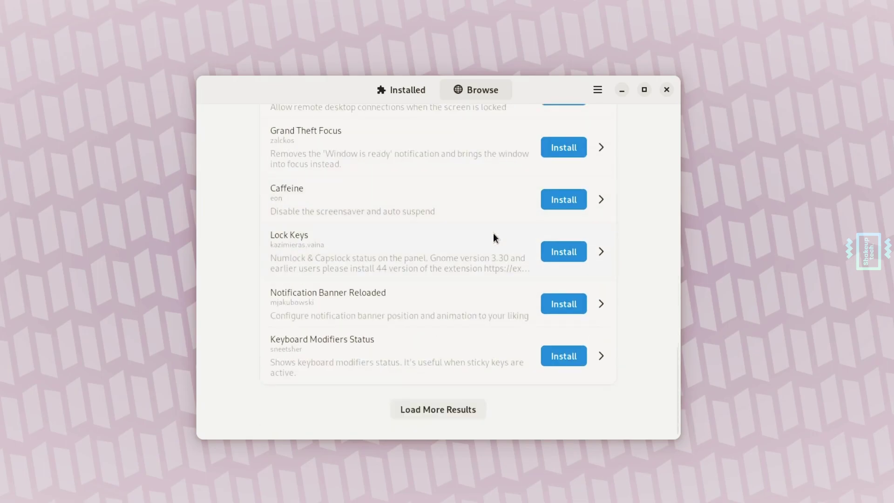
scroll(477, 285, "up", 20)
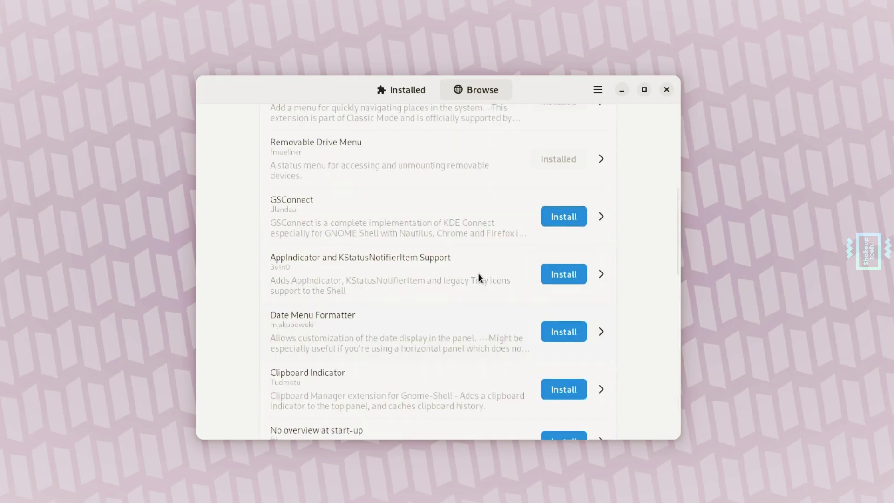
scroll(478, 272, "up", 6)
left_click(390, 191)
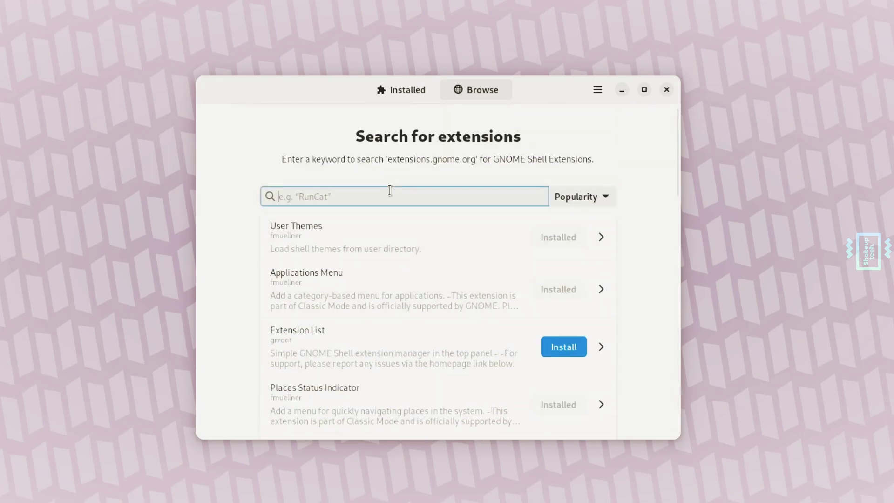
- Search for 'clock' and install the Desktop Clock extension
type("clock")
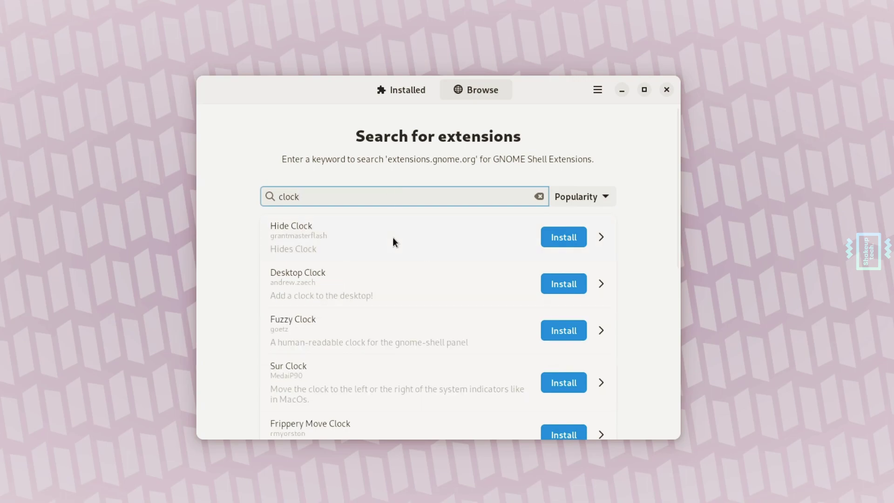
left_click(557, 285)
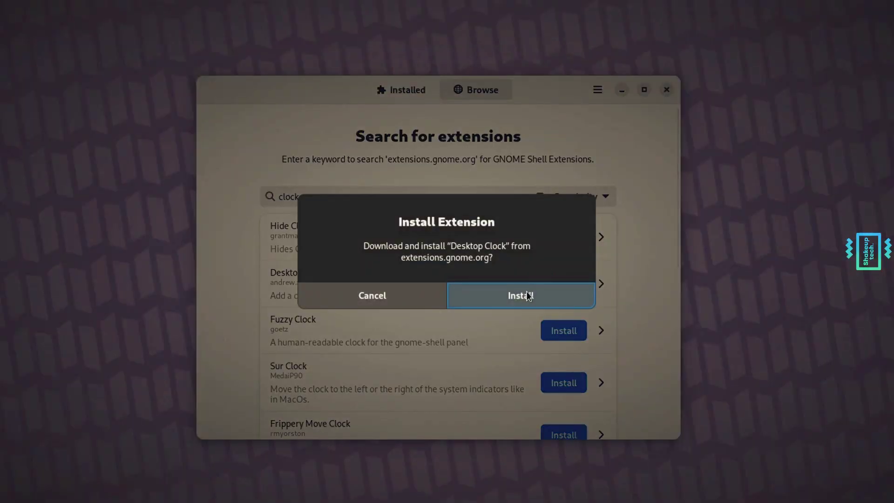
left_click(527, 292)
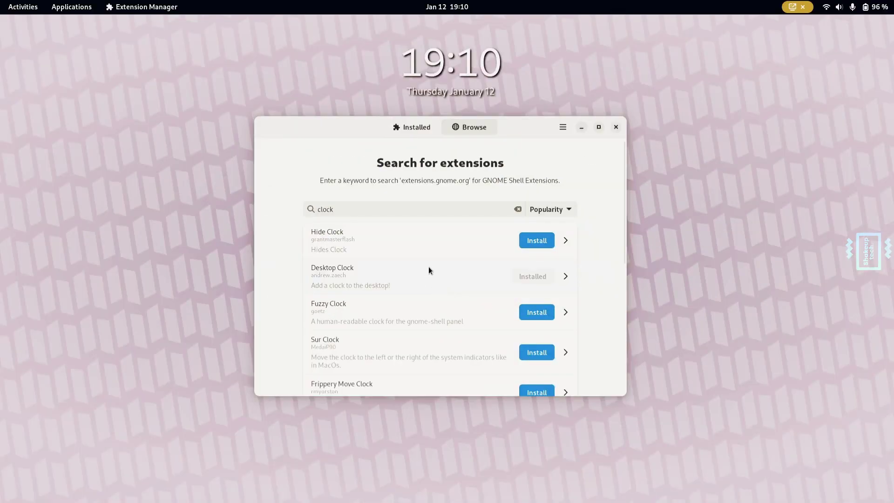
scroll(437, 301, "down", 3)
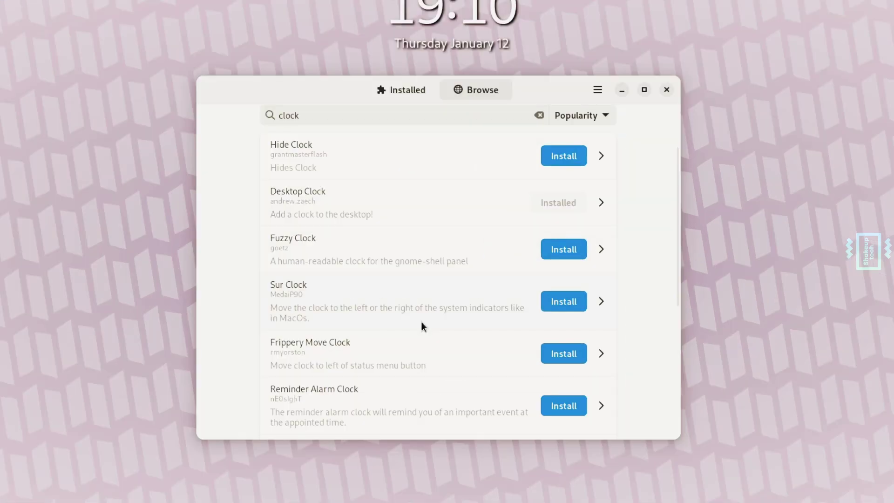
scroll(415, 331, "down", 4)
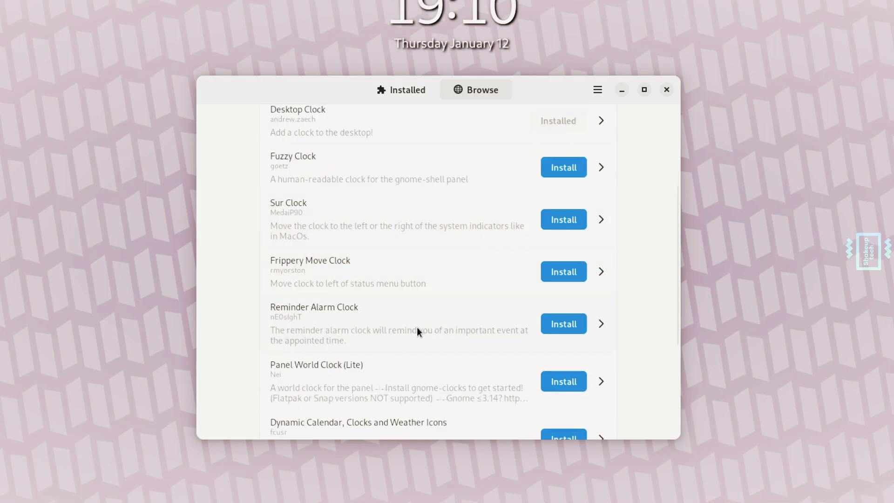
scroll(426, 318, "down", 4)
scroll(436, 311, "down", 4)
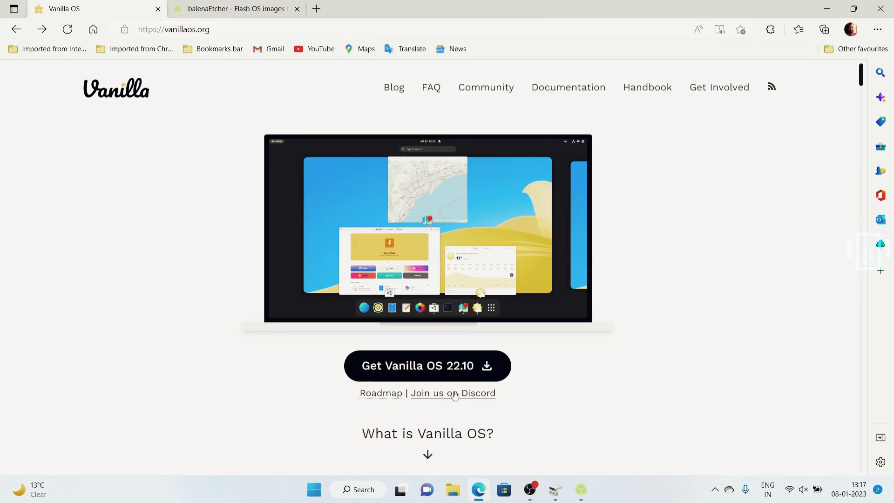
- Follow Get Vanilla OS 22.10 to the GitHub 22.10-r3 release page and its assets
left_click(418, 367)
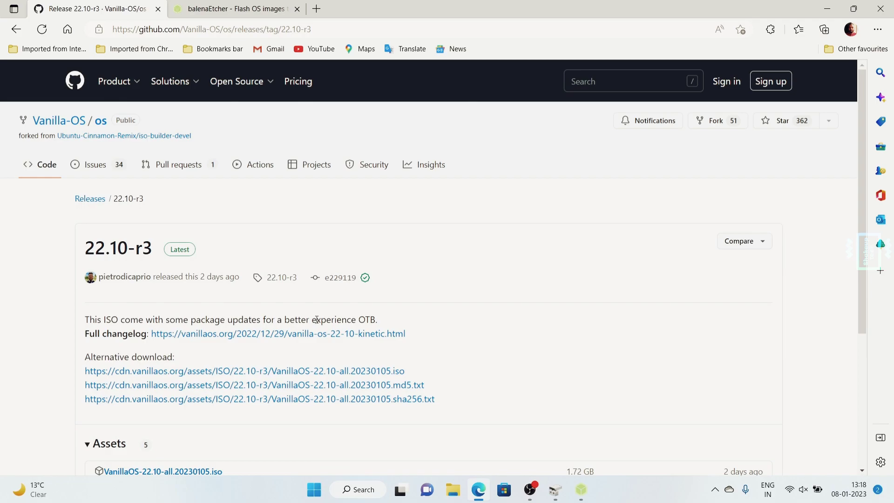
scroll(316, 319, "down", 3)
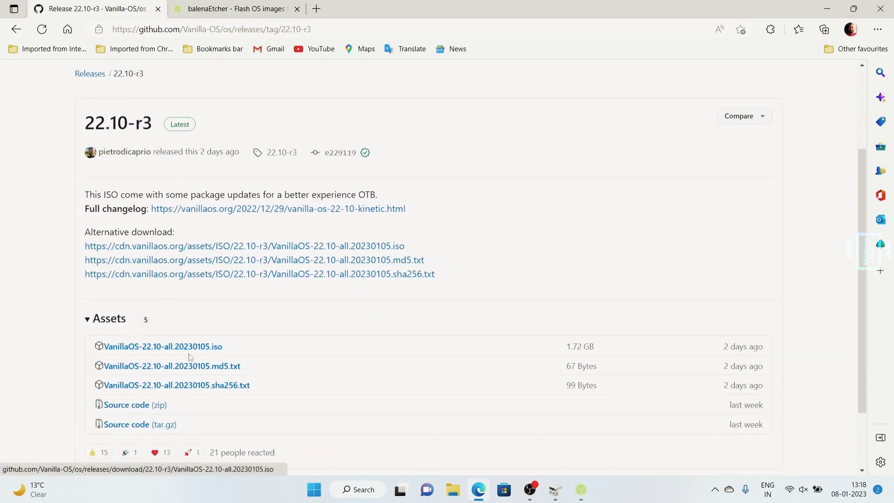
scroll(325, 350, "up", 3)
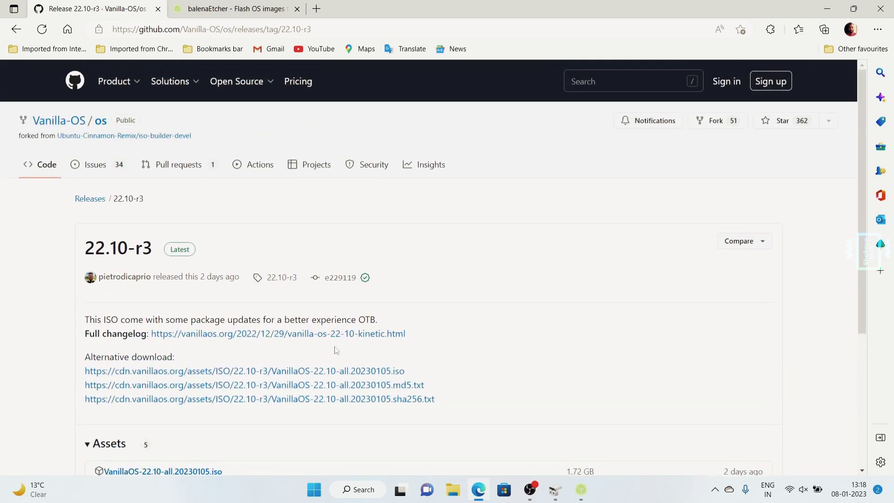
- Load VanillaOS-22.10-all.20230105.iso from Downloads as the balenaEtcher image
left_click(256, 13)
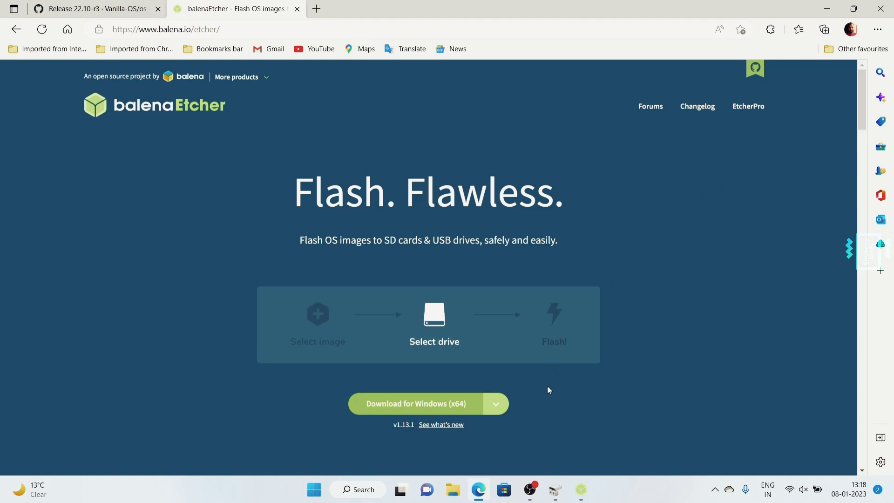
left_click(581, 489)
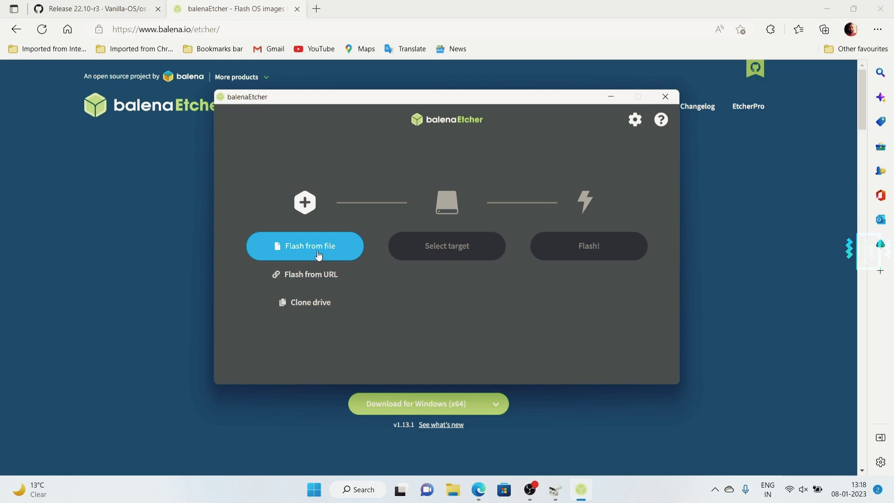
left_click(318, 255)
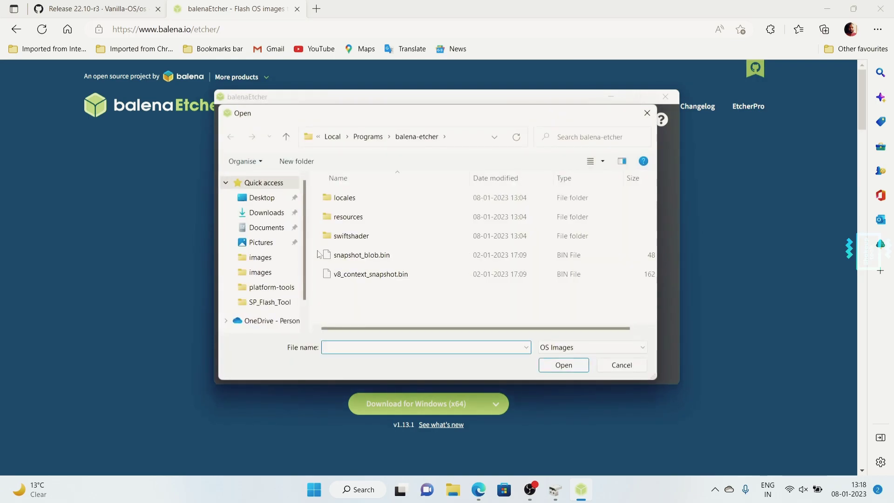
left_click(271, 215)
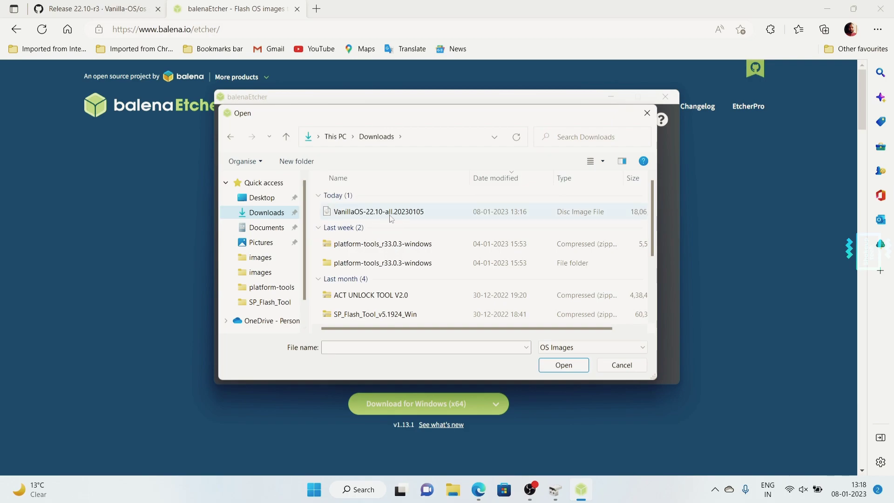
left_click(390, 216)
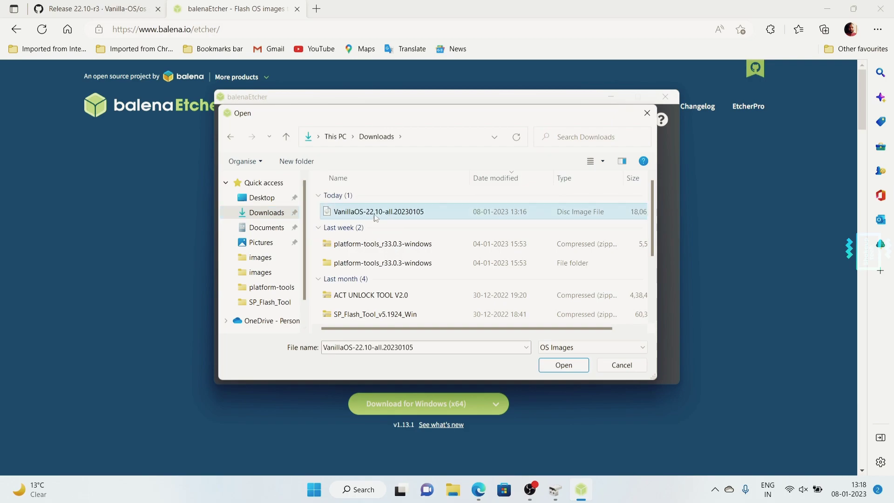
left_click(564, 364)
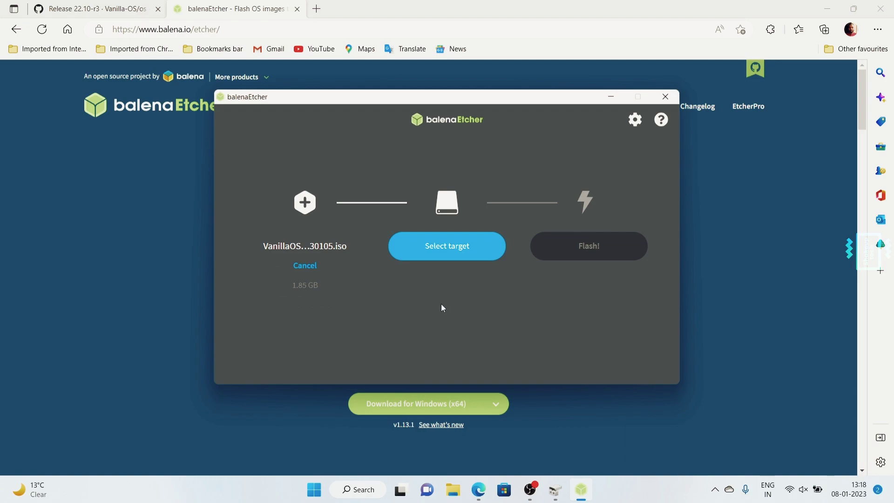
- Select the SRT USB USB Device as the flash target
left_click(437, 254)
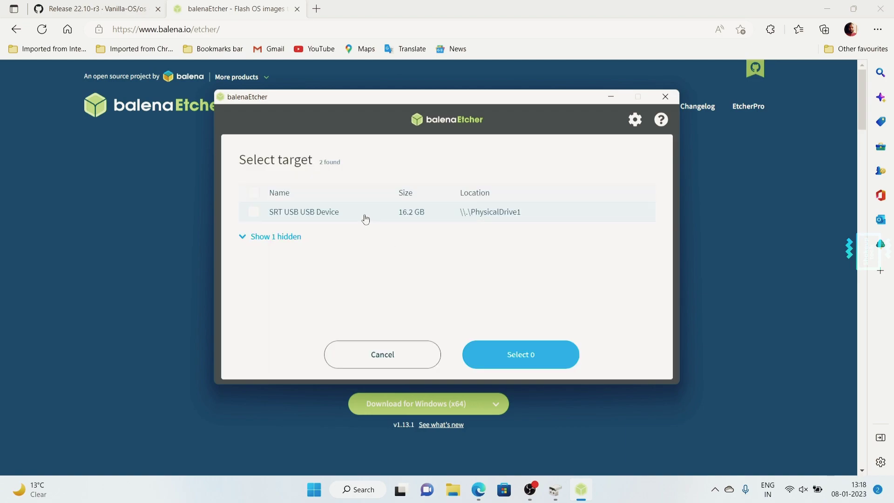
left_click(365, 219)
left_click(549, 357)
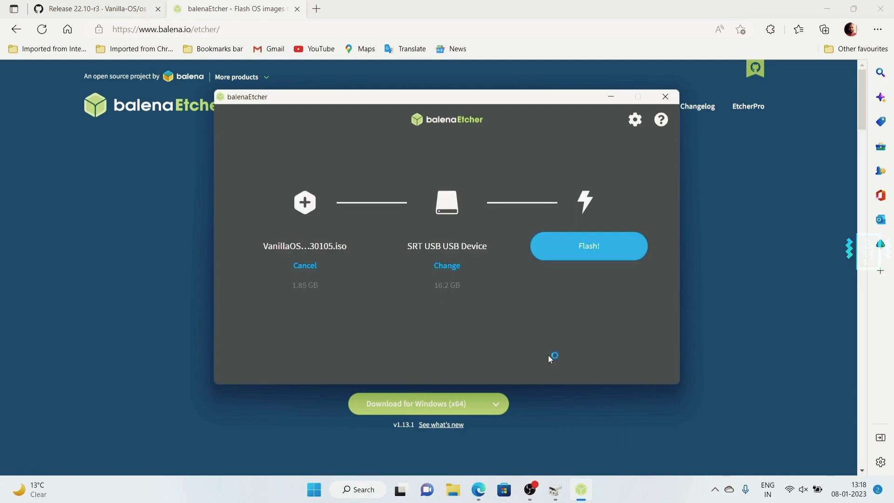
- Flash the ISO, boot from the USB drive and select 'Try or Install Vanilla OS' in GRUB
left_click(586, 259)
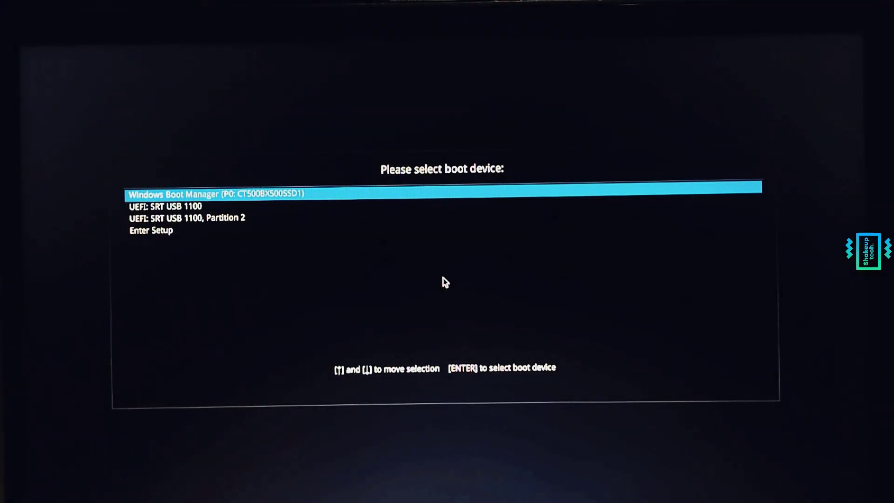
key("Down")
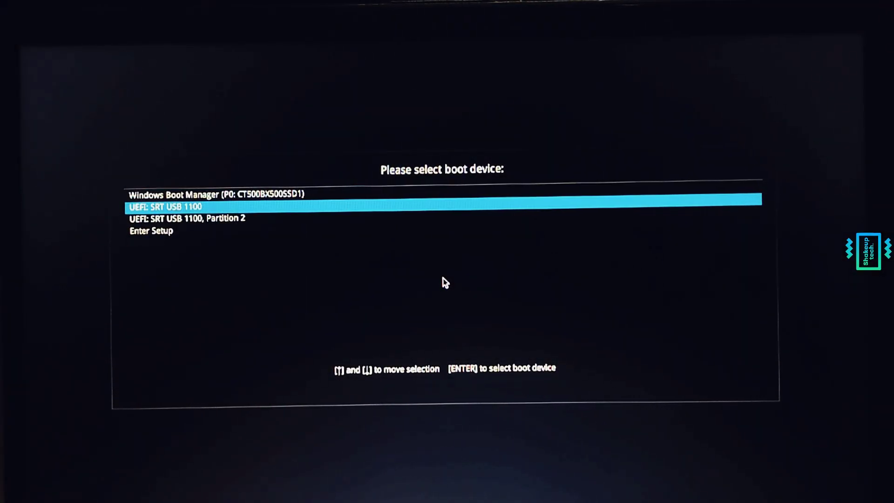
key("Return")
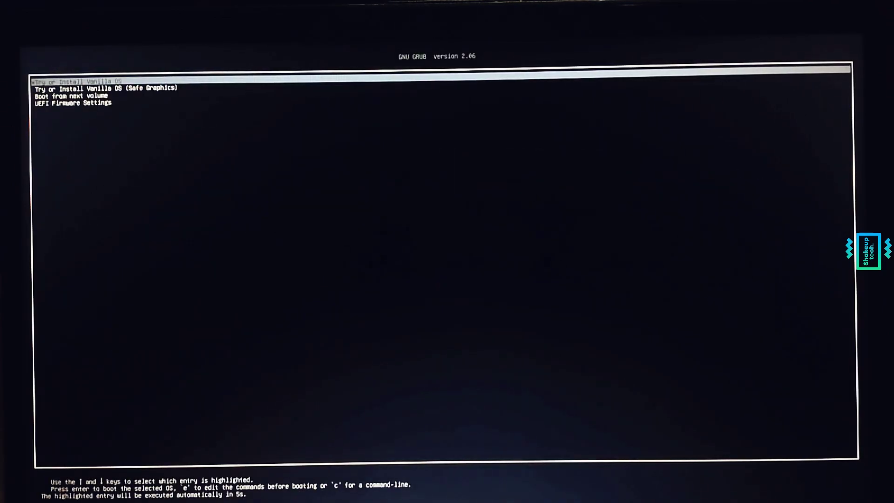
key("Down")
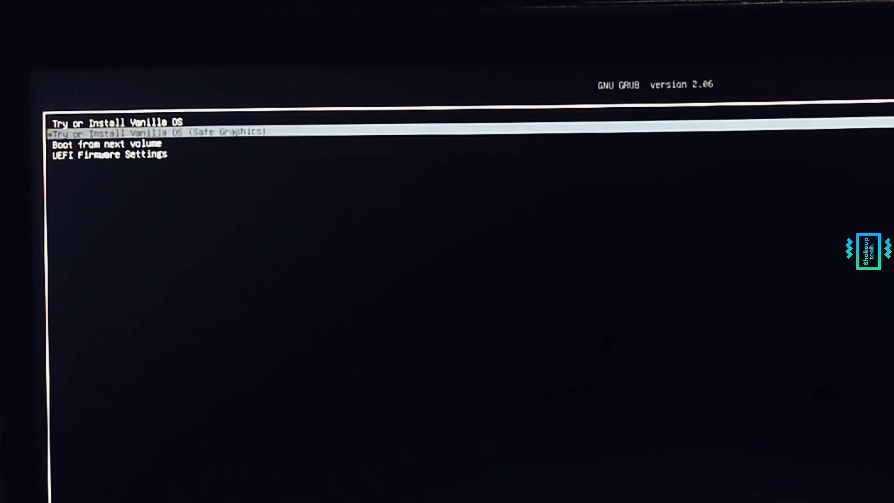
key("Down")
key("Down")
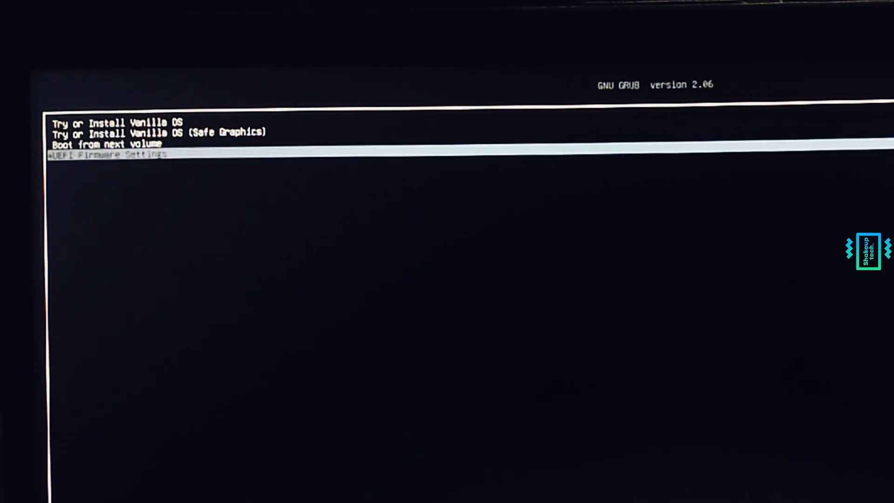
key("Up")
key("Up")
key("Up")
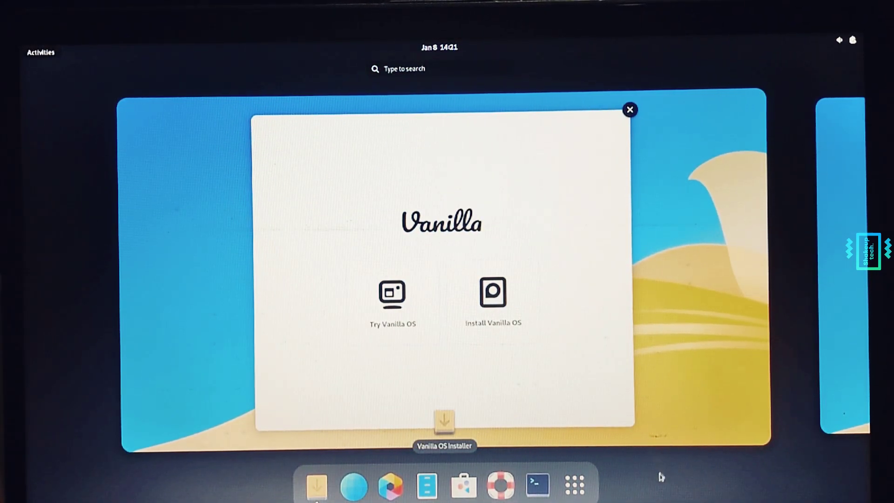
- Bring up the Vanilla OS Installer, start the install and keep the default language
left_click(575, 485)
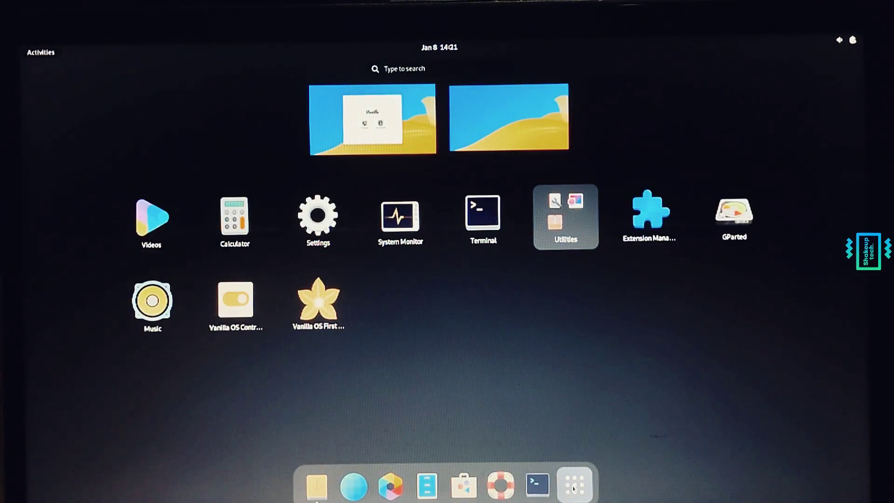
left_click(574, 486)
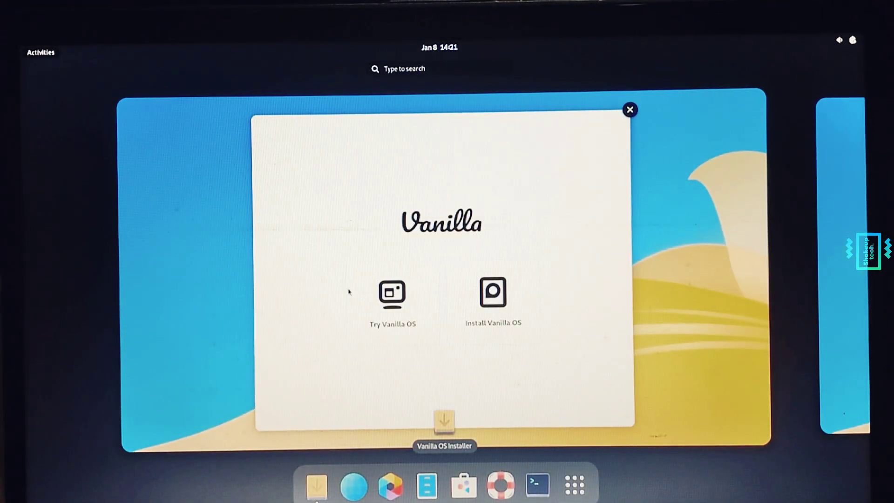
left_click(497, 312)
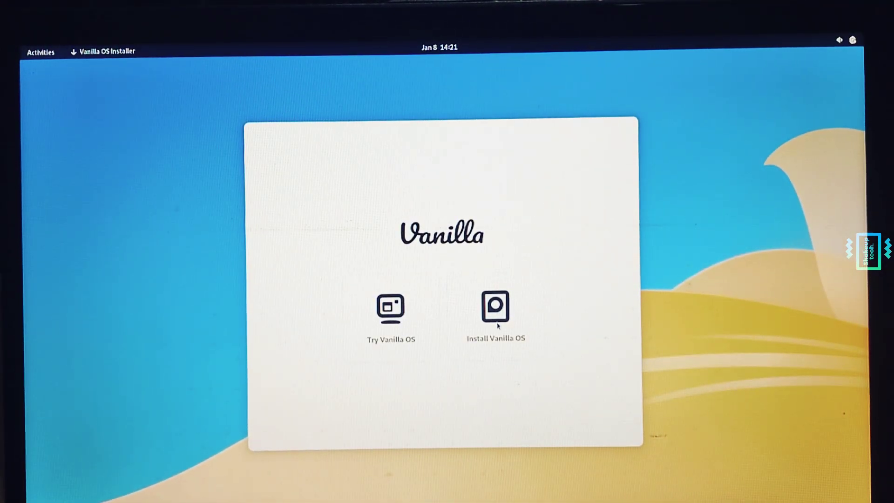
left_click(496, 321)
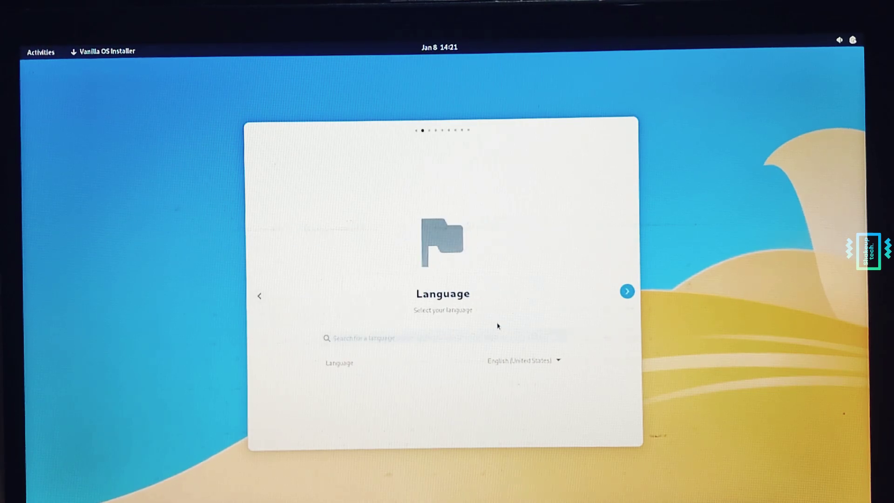
left_click(627, 291)
- Choose the English (India, with rupee) keyboard variant
left_click(557, 360)
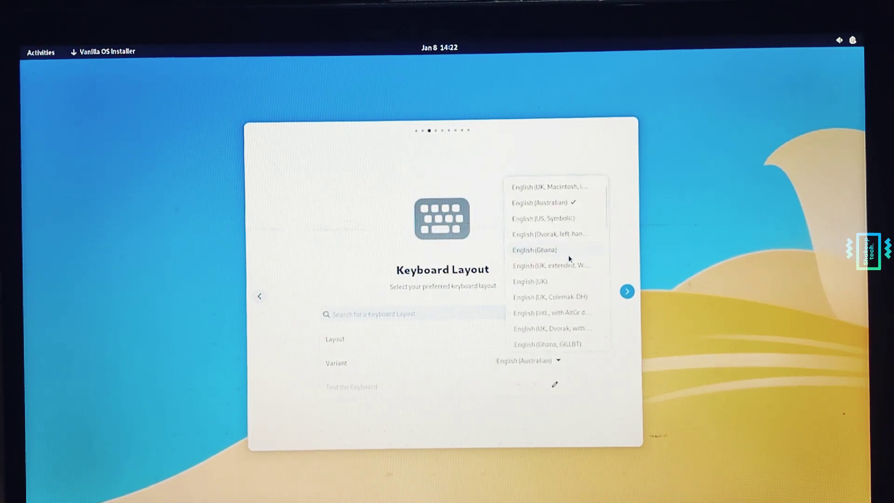
scroll(569, 255, "down", 3)
left_click(566, 325)
left_click(626, 291)
- Set the time zone region to Asia with a local zone and continue
left_click(557, 336)
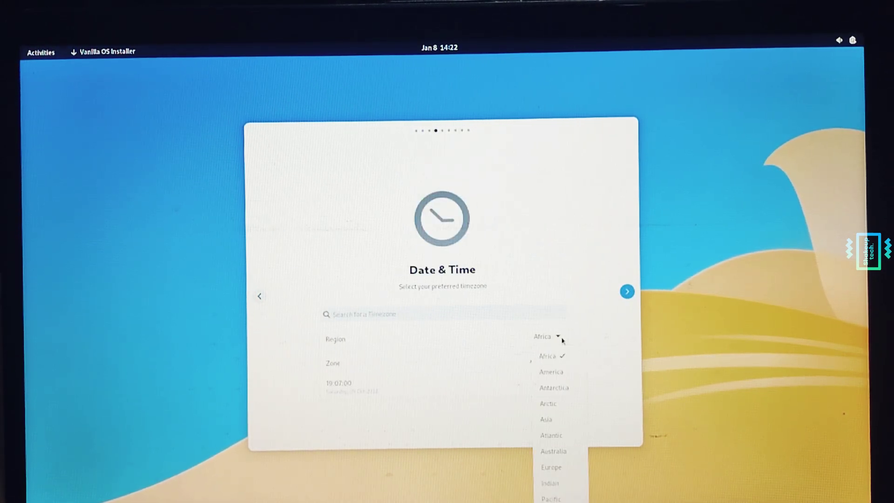
left_click(546, 421)
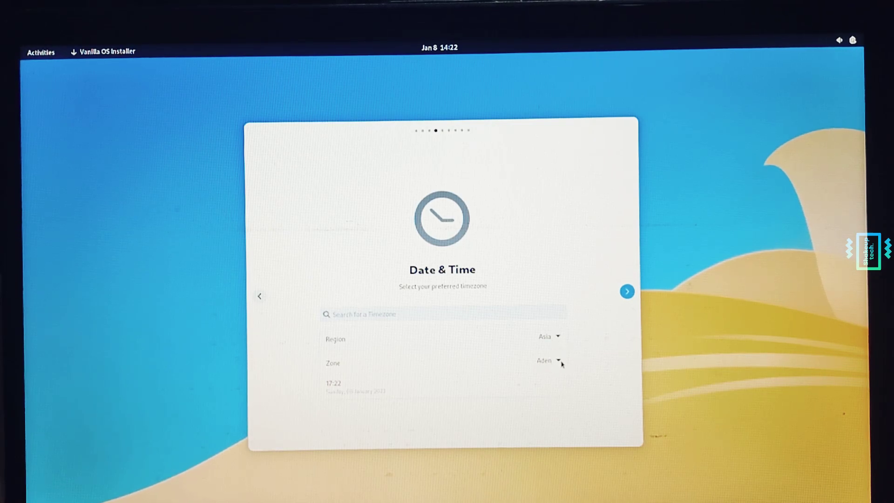
left_click(557, 361)
scroll(556, 322, "down", 10)
left_click(554, 339)
left_click(626, 291)
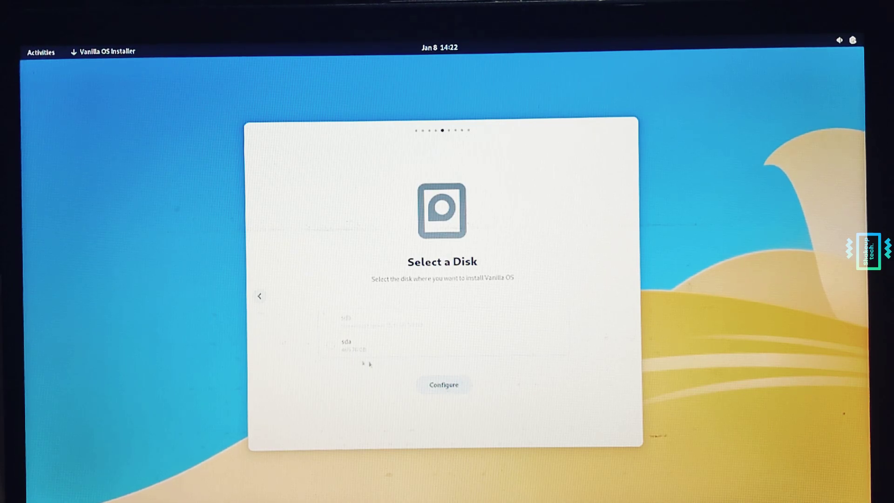
- Install to the entire sda disk and confirm it will be erased
left_click(330, 346)
left_click(455, 385)
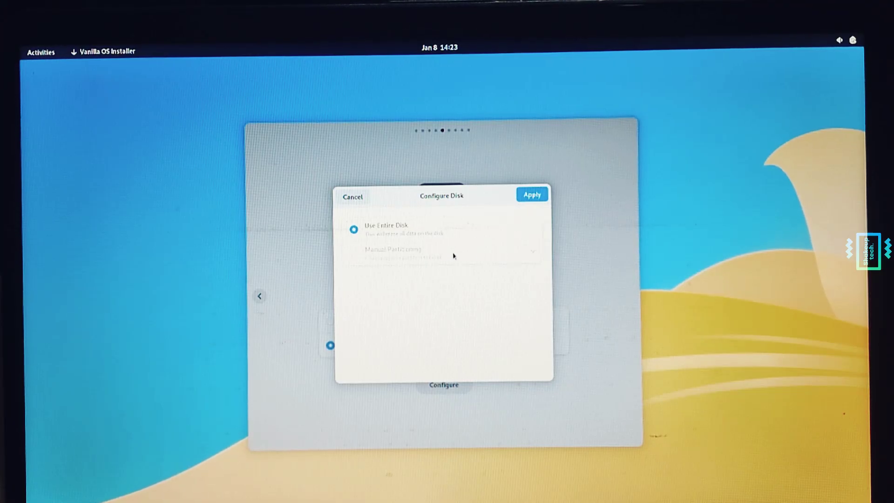
left_click(532, 197)
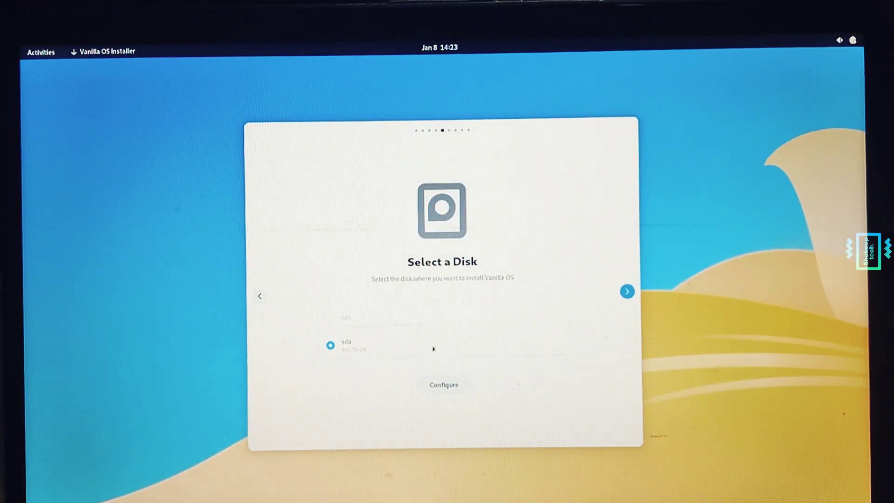
left_click(627, 292)
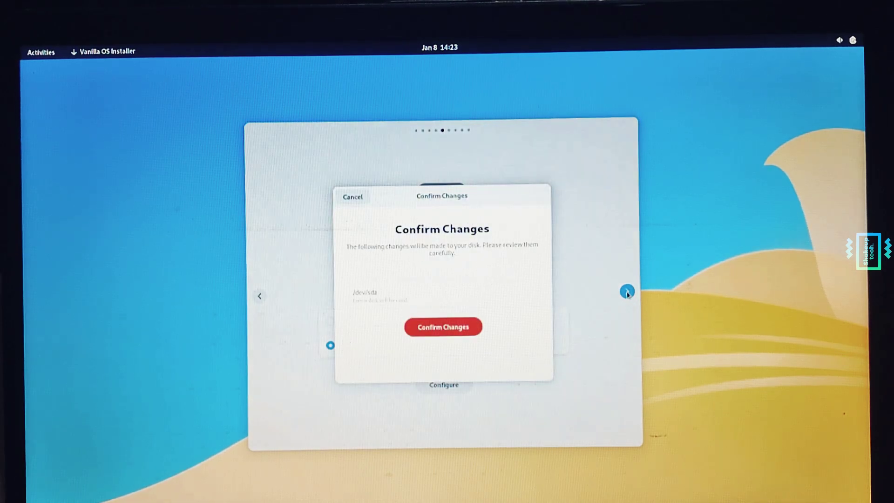
left_click(450, 329)
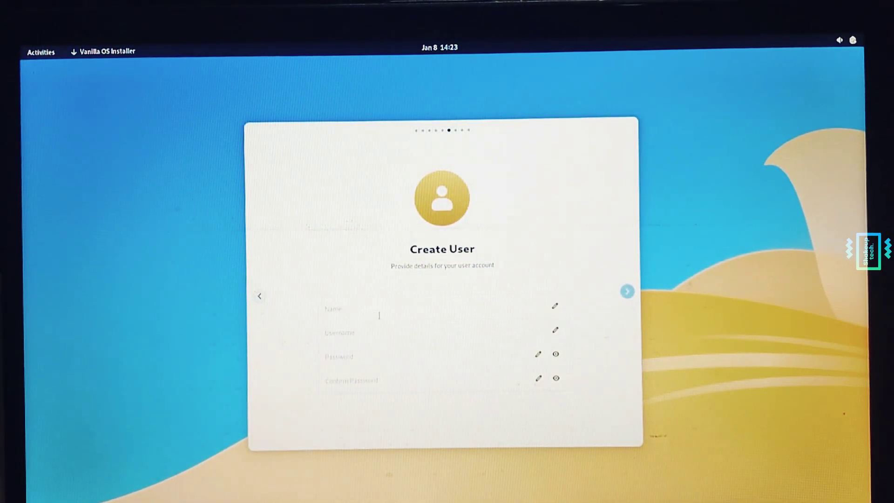
- Fill in the account's full name, username and password twice, then continue to the summary
left_click(396, 313)
type("shakeuptech")
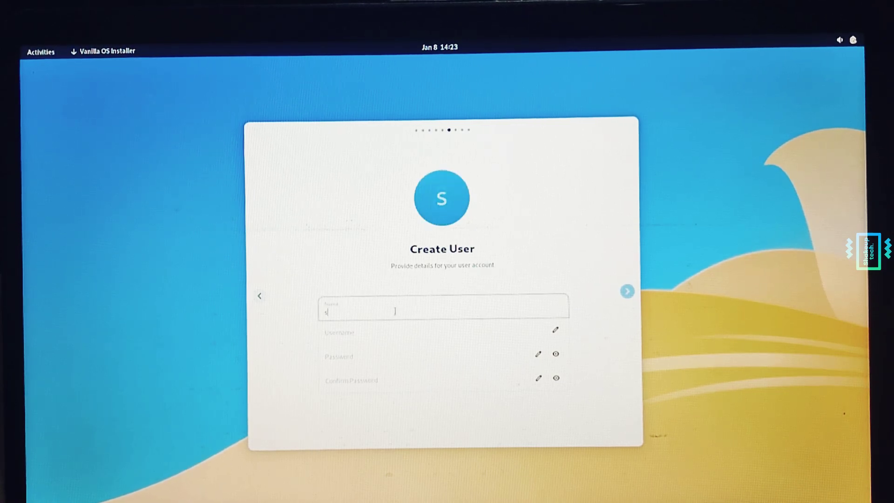
left_click(366, 334)
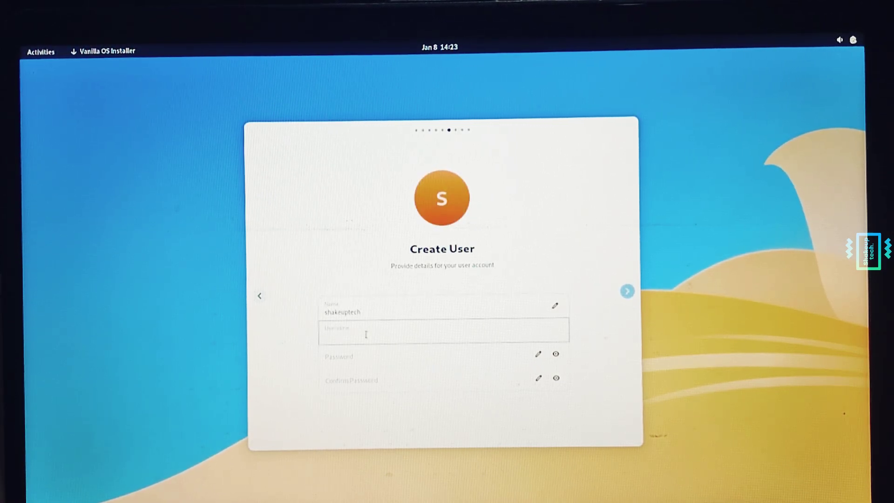
type("shakeuptech")
key("Tab")
type("1234")
key("Tab")
type("1234")
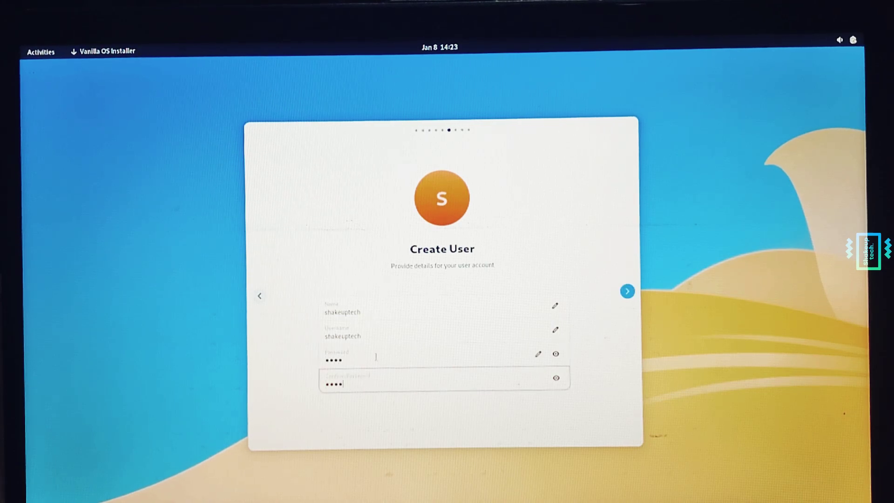
left_click(627, 292)
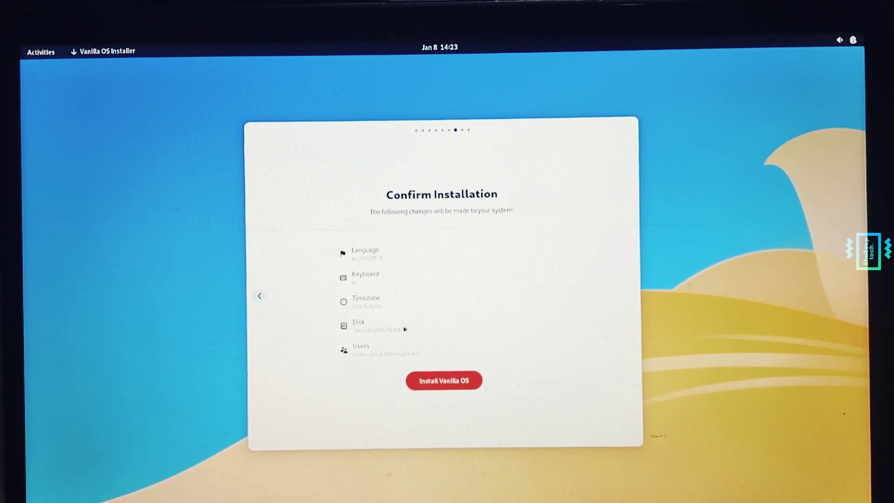
- Install Vanilla OS, sign in with the new account's password and close the welcome wizard
left_click(437, 383)
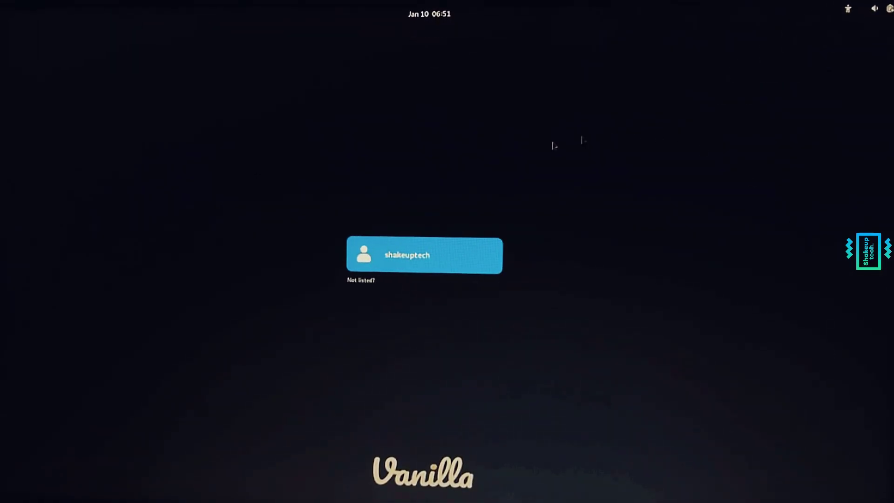
left_click(431, 261)
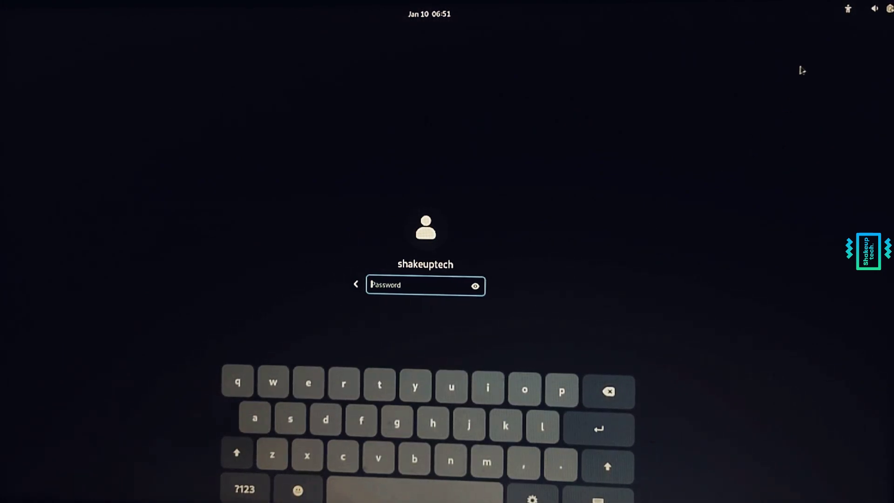
left_click(849, 11)
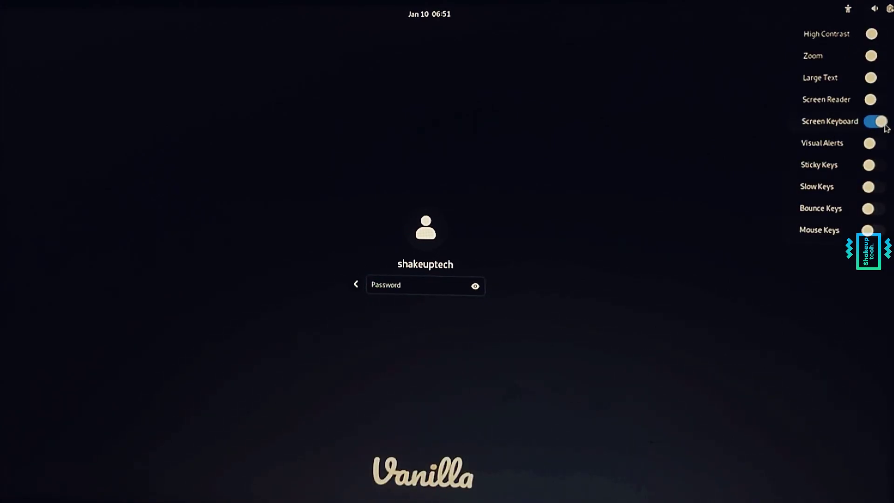
left_click(632, 223)
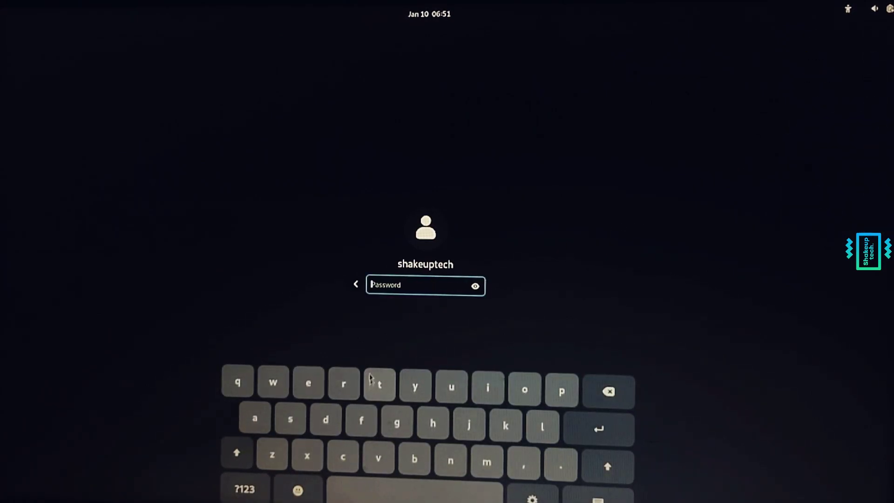
type("****")
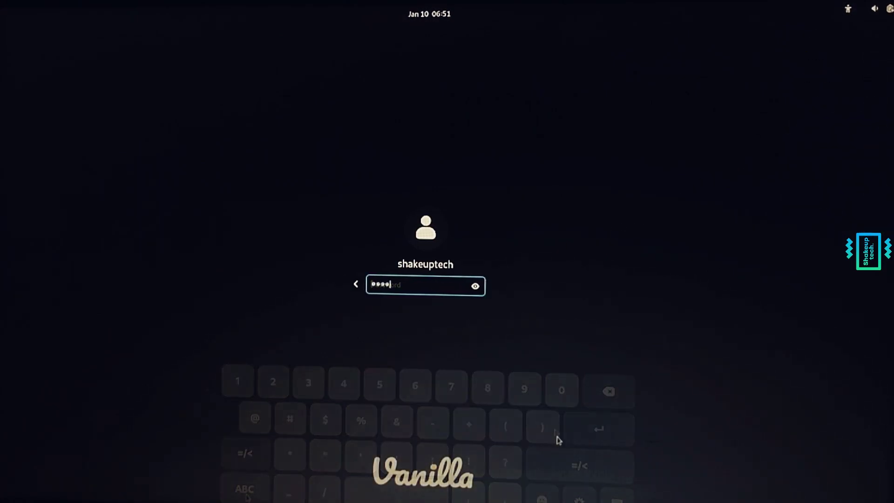
key("Return")
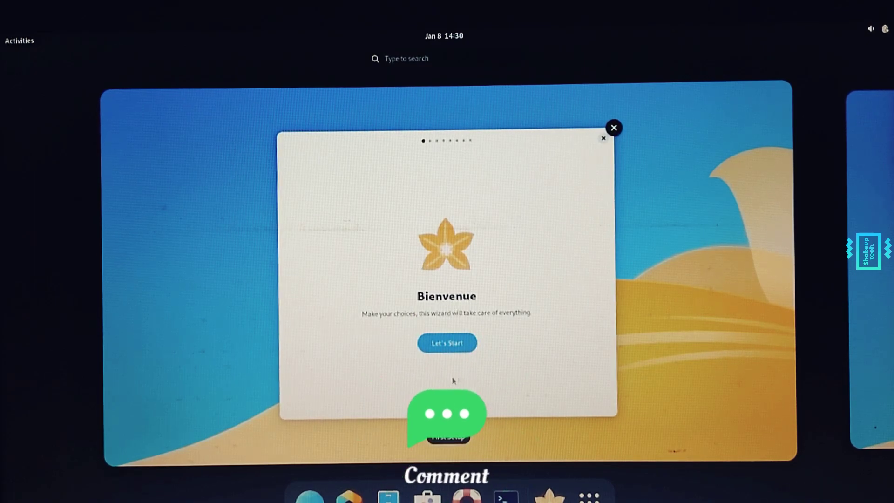
left_click(613, 128)
left_click(631, 359)
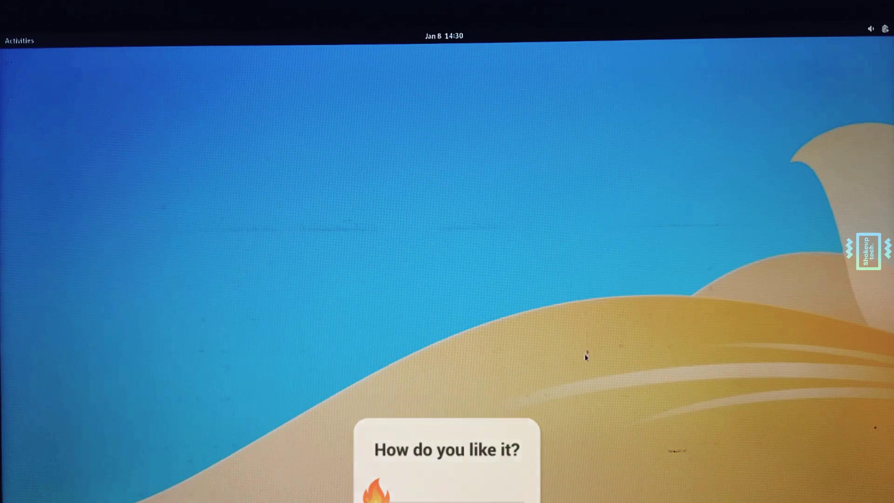